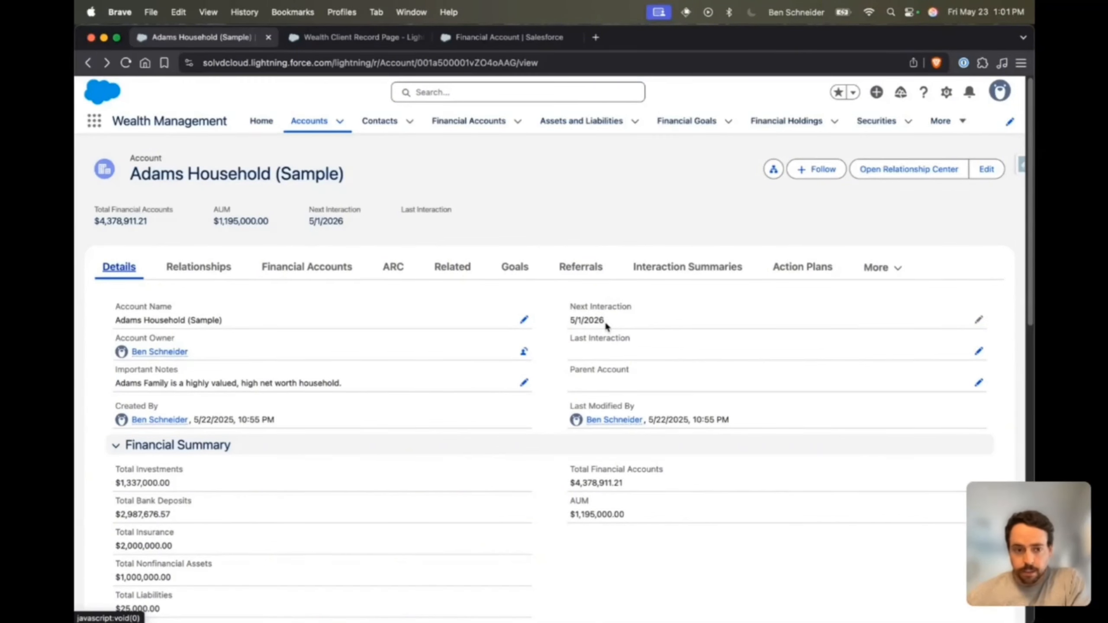
# Review the household account's details, including its Financial Summary section.
pyautogui.scroll(-2, 366, 377)
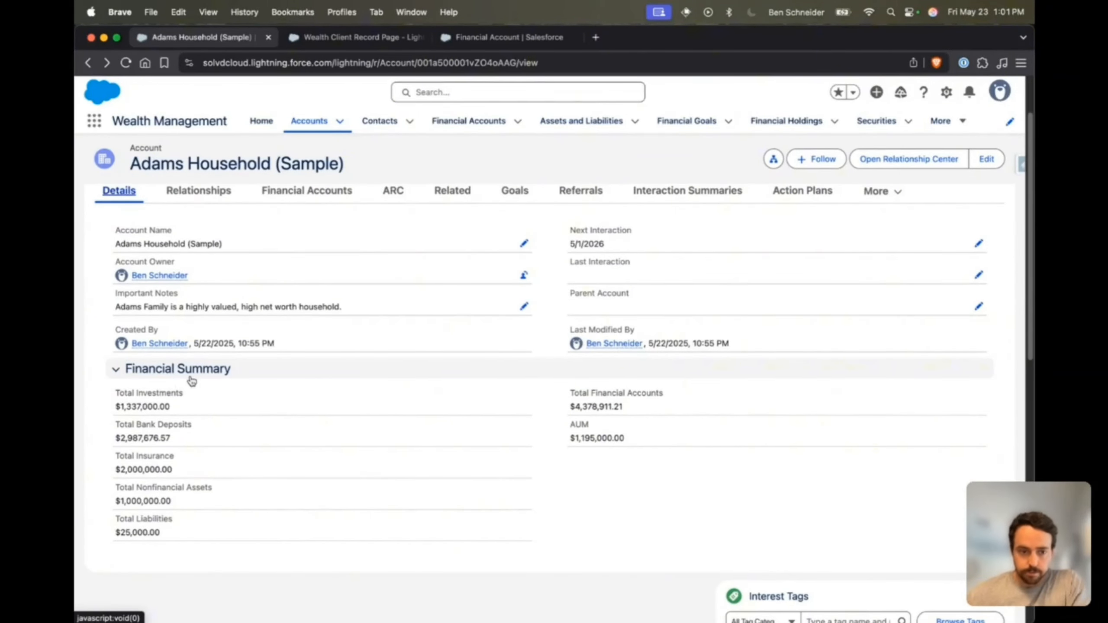
pyautogui.scroll(2, 174, 419)
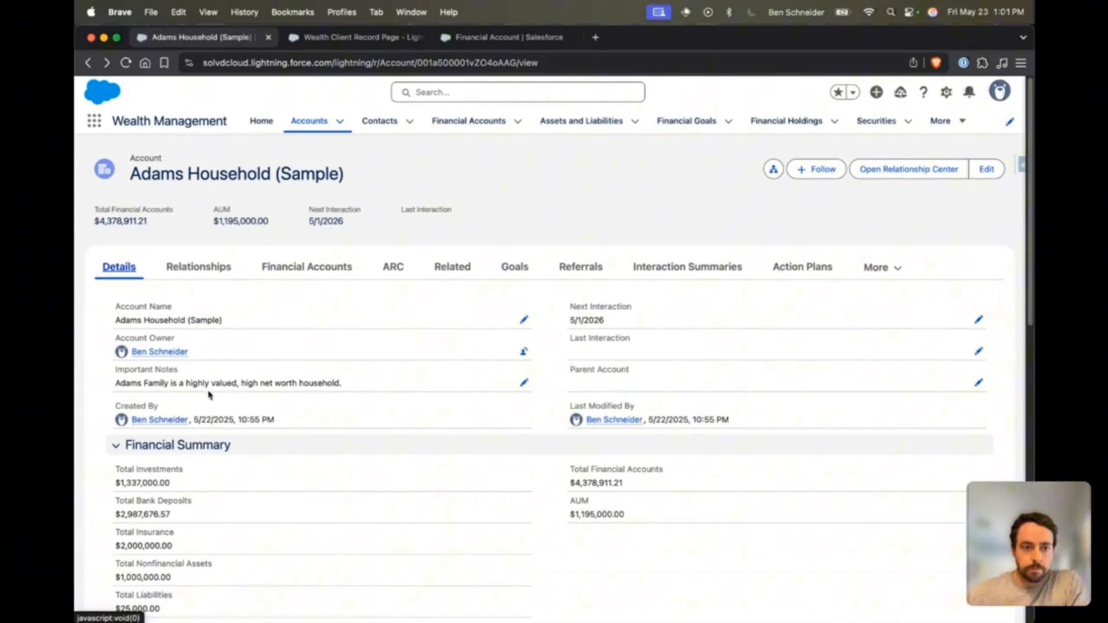
pyautogui.click(187, 268)
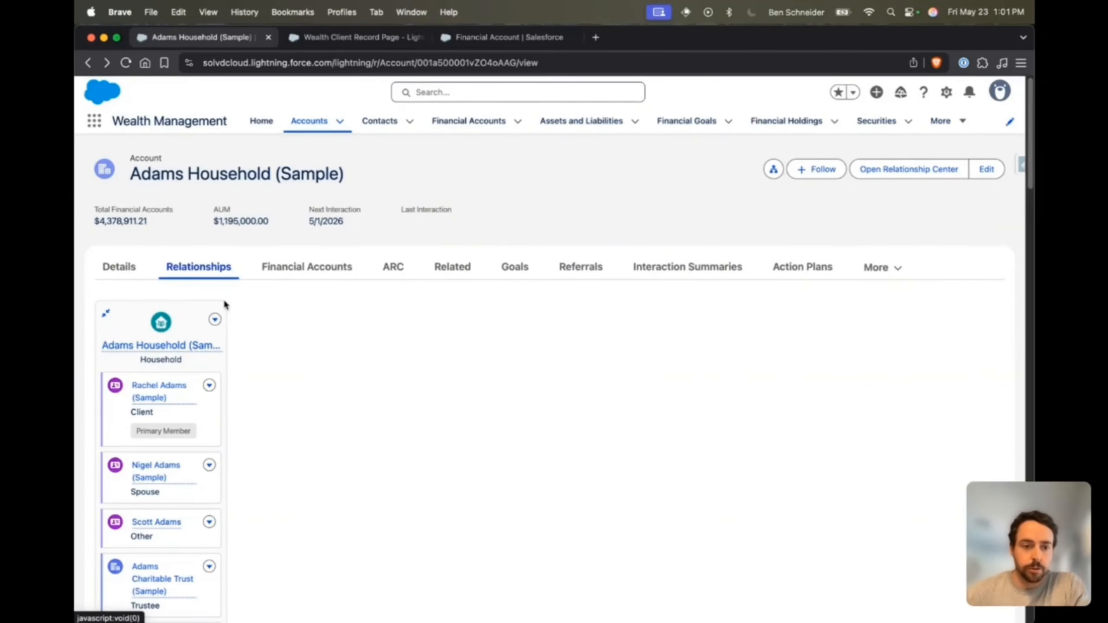
pyautogui.click(128, 274)
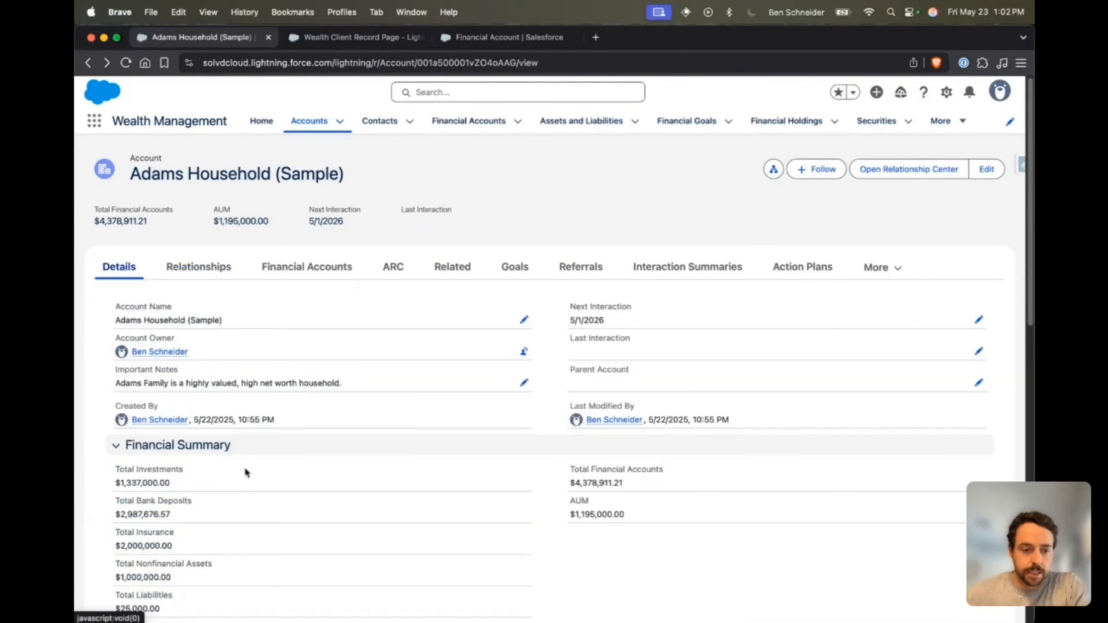
# Open the household's relationship map and survey its members, related groups, accounts and contacts.
pyautogui.click(198, 268)
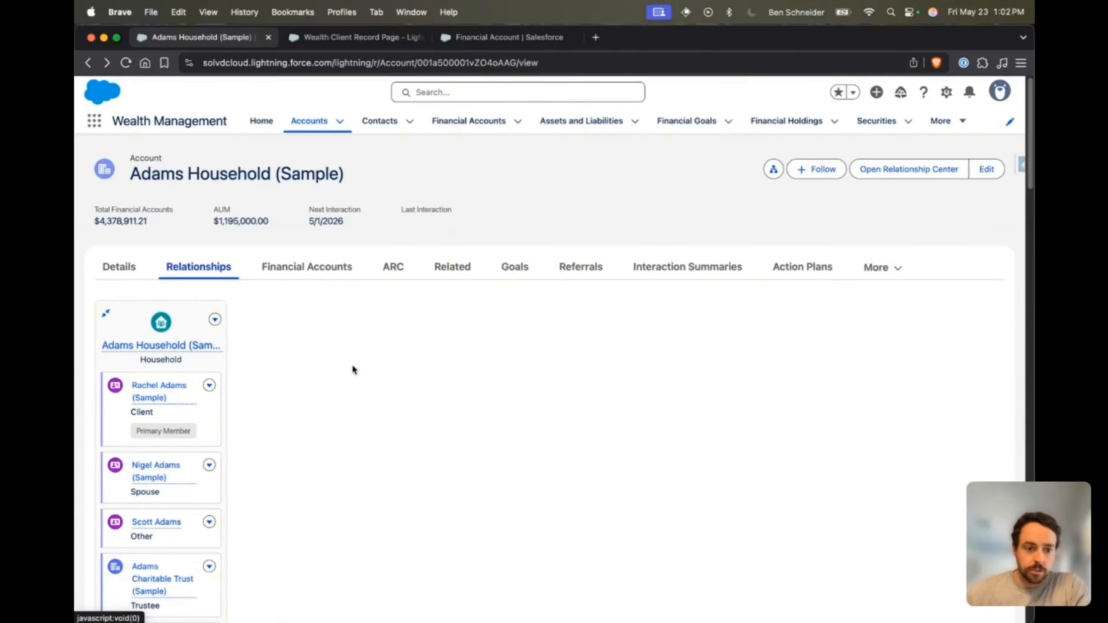
pyautogui.scroll(-10, 1016, 281)
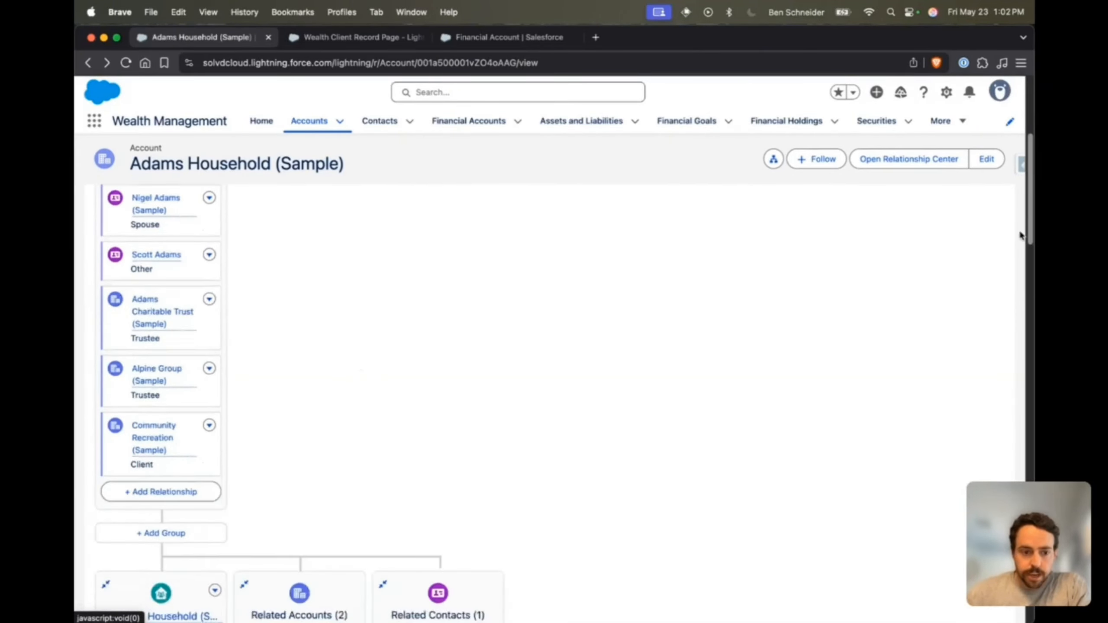
pyautogui.scroll(-2, 1015, 280)
pyautogui.scroll(1, 1013, 291)
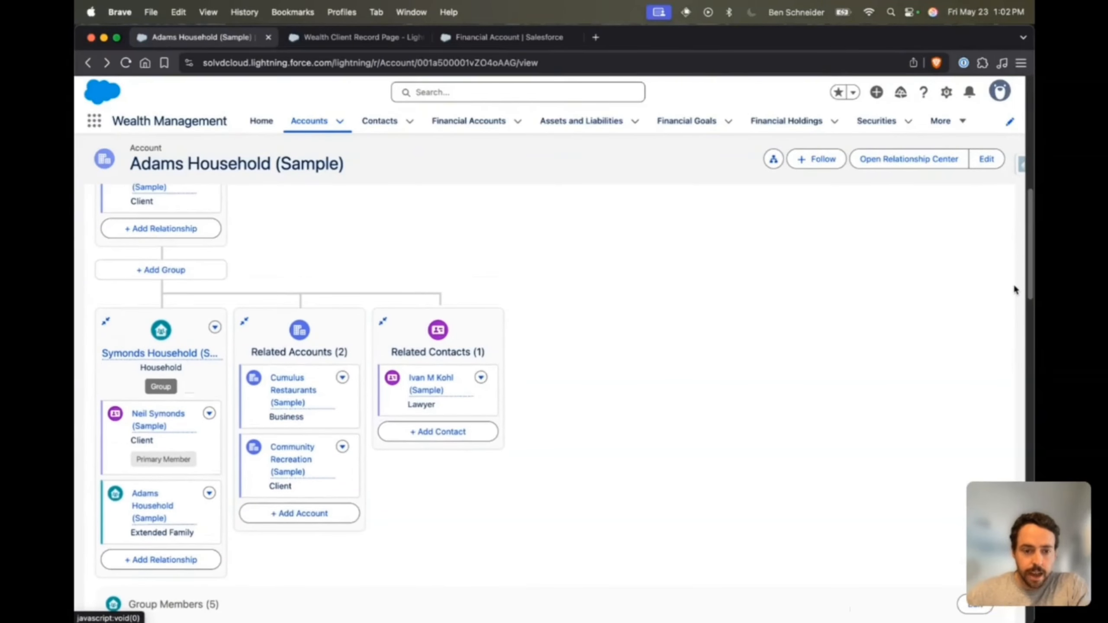
pyautogui.press('super+minus')
pyautogui.press('super+minus')
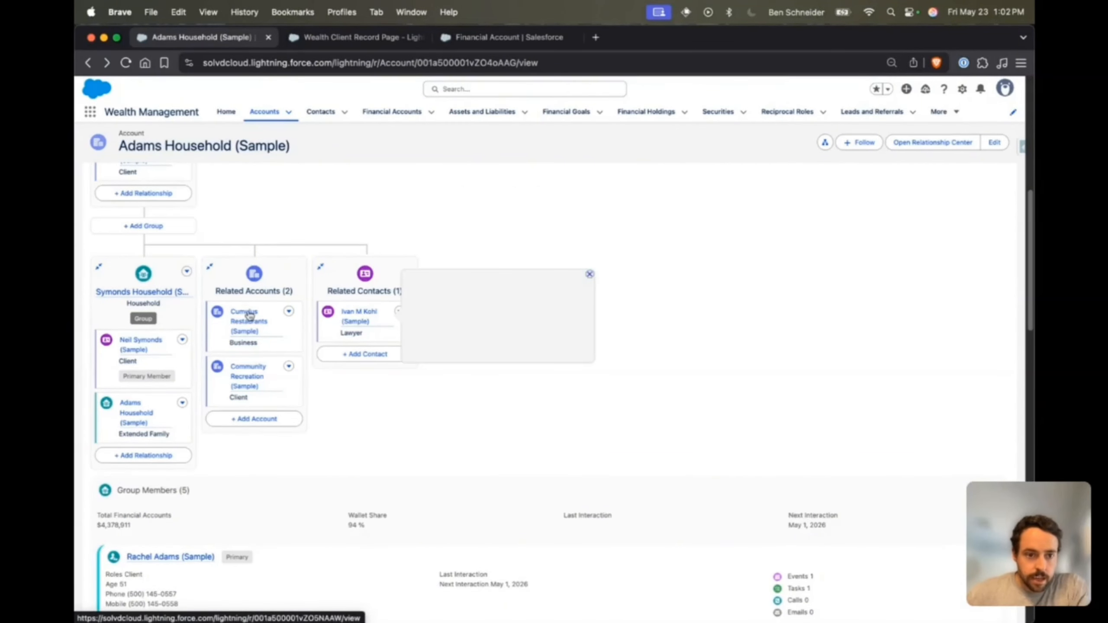
pyautogui.scroll(2, 246, 314)
pyautogui.scroll(7, 244, 307)
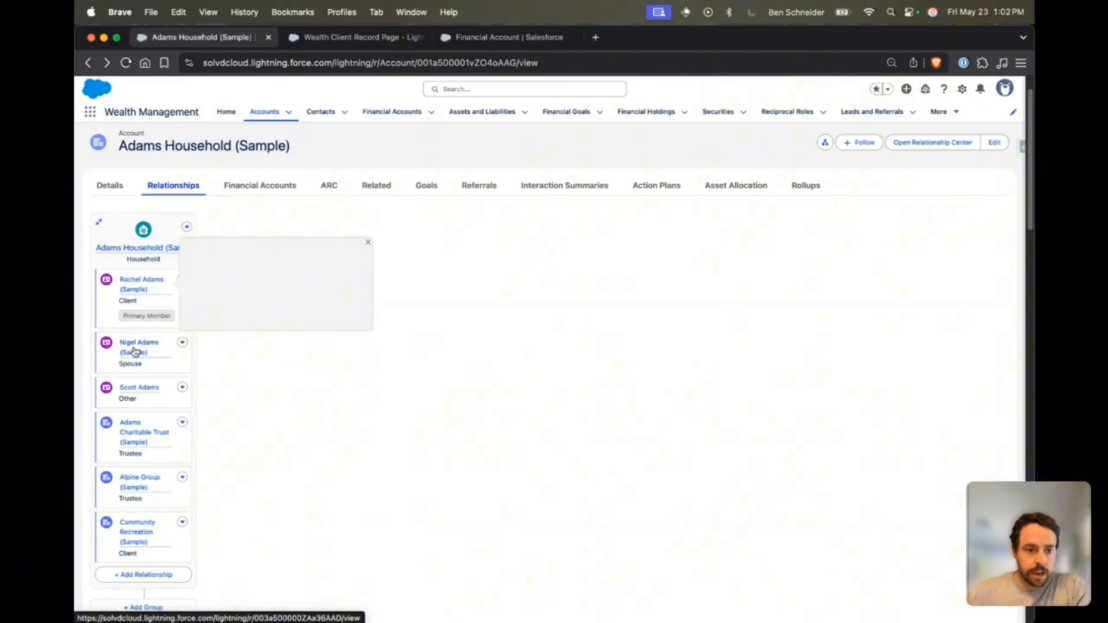
# Examine the member roles, then the linked household group, related accounts and related contacts beneath them.
pyautogui.moveTo(145, 350)
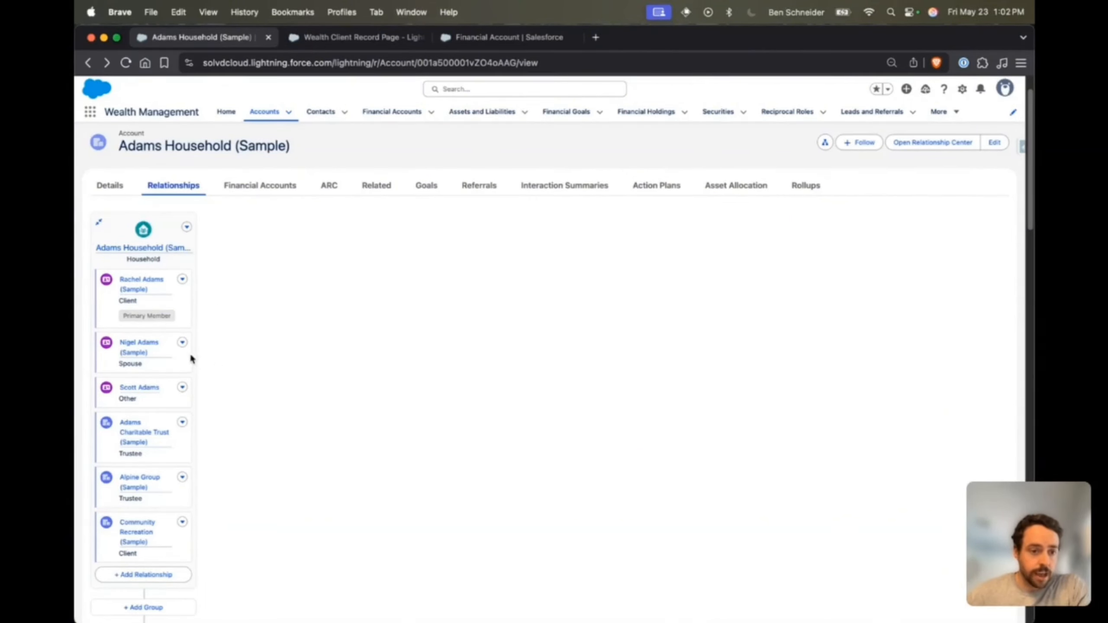
pyautogui.scroll(-5, 270, 361)
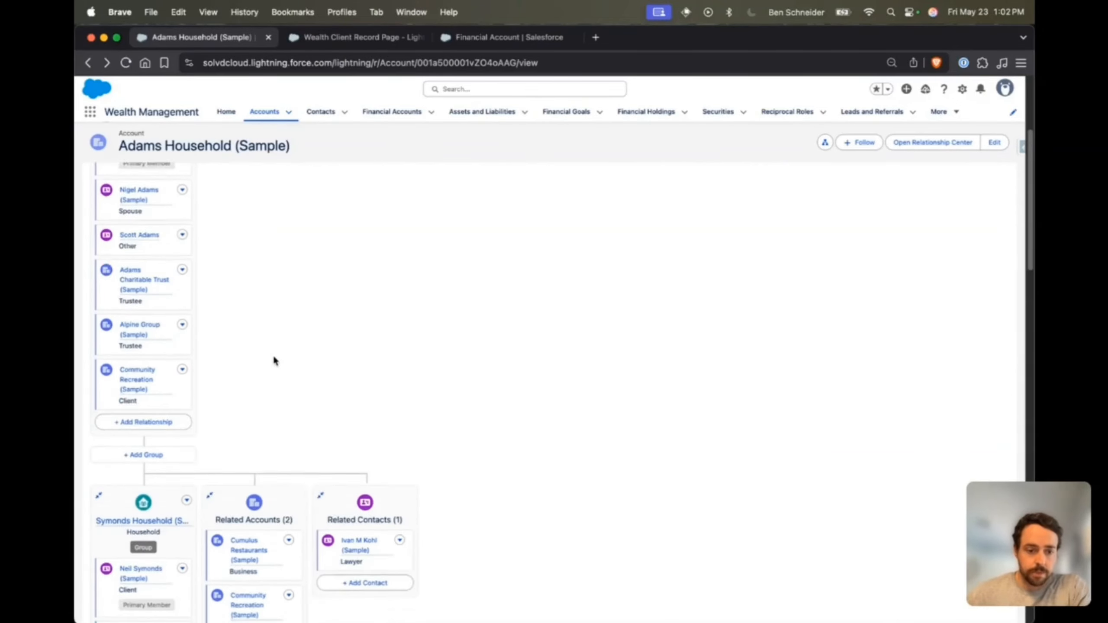
pyautogui.scroll(-2, 471, 351)
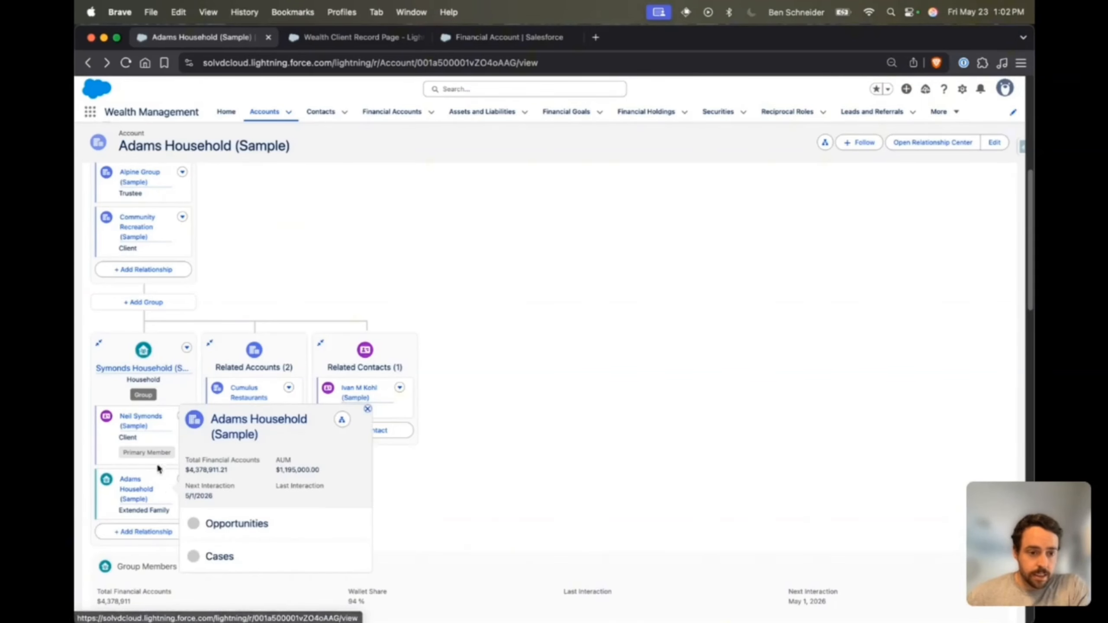
pyautogui.moveTo(144, 486)
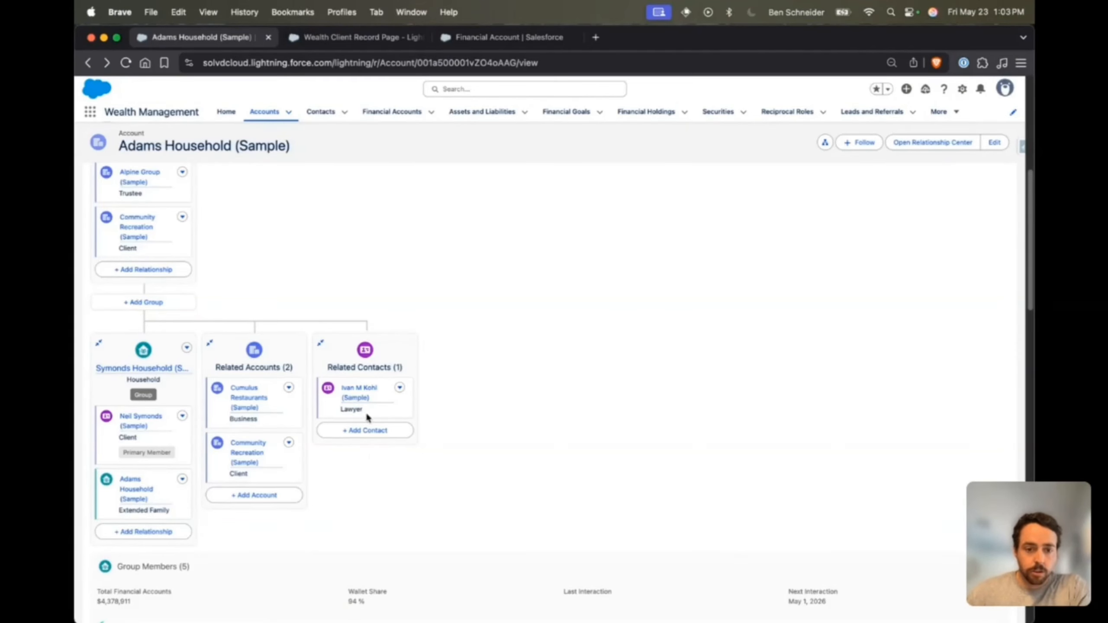
pyautogui.scroll(5, 454, 444)
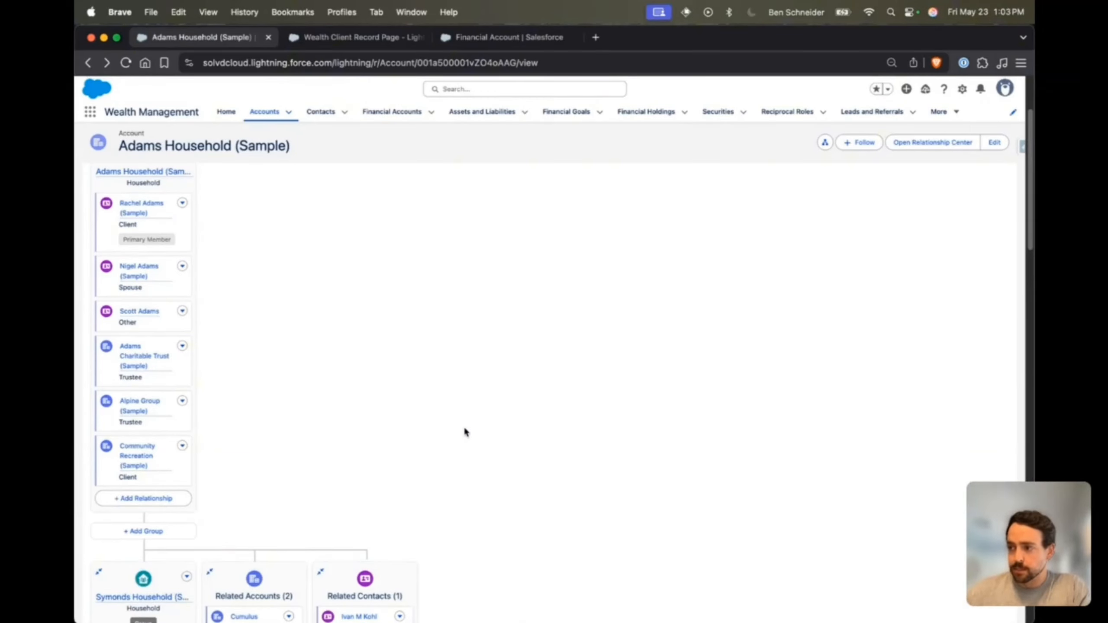
pyautogui.scroll(2, 349, 369)
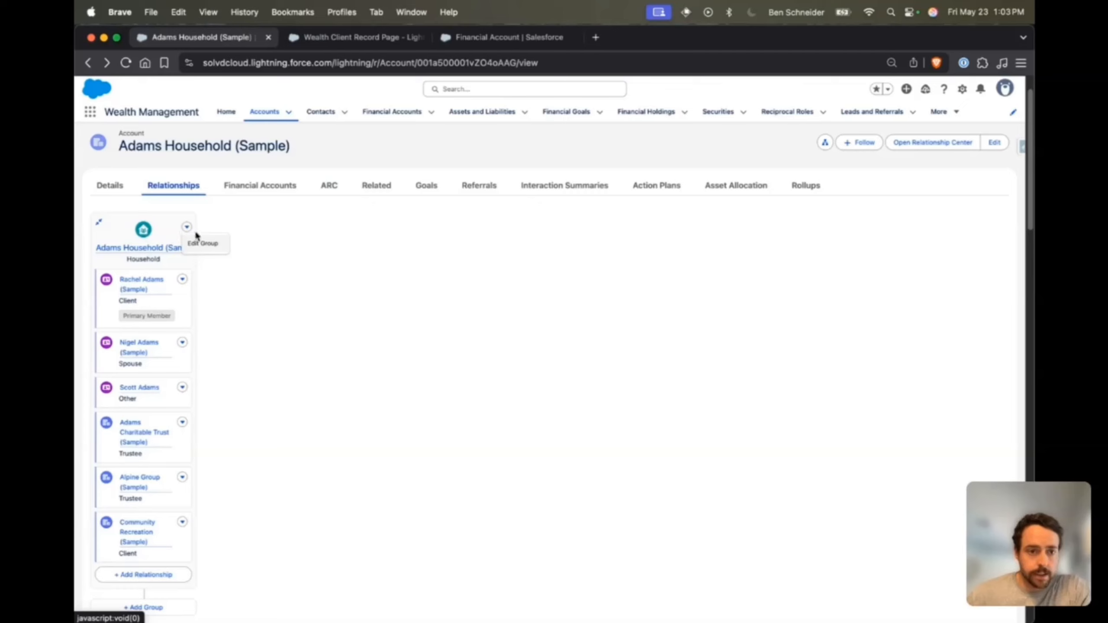
# Open the household group for editing and inspect the primary member's available group roles and the activities and objects to roll up.
pyautogui.press('super+equal')
pyautogui.press('super+equal')
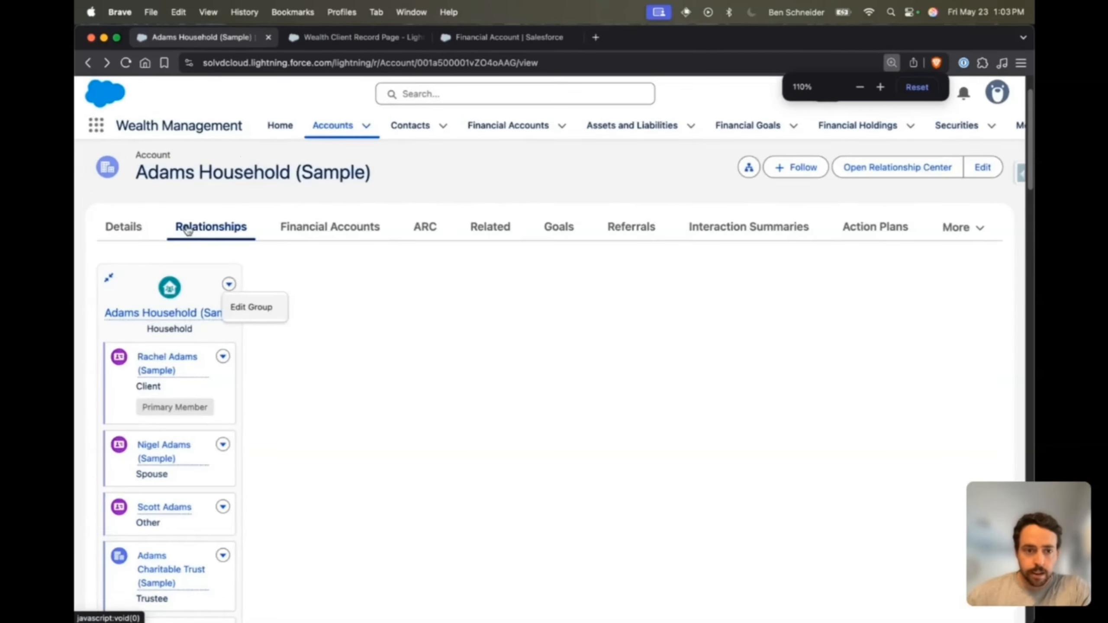
pyautogui.click(279, 340)
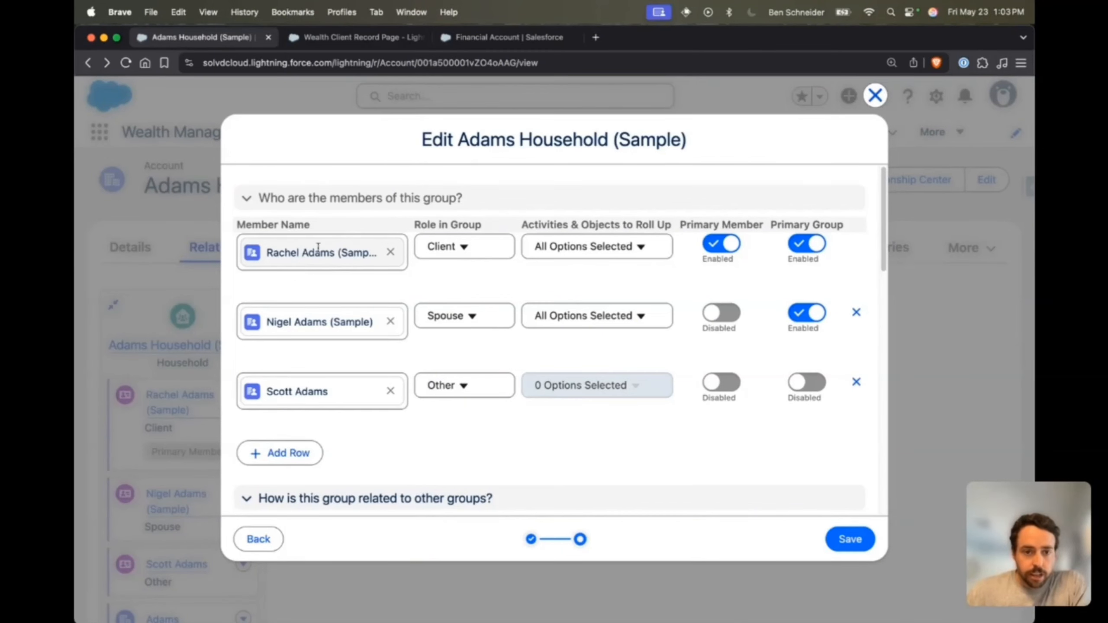
pyautogui.click(465, 247)
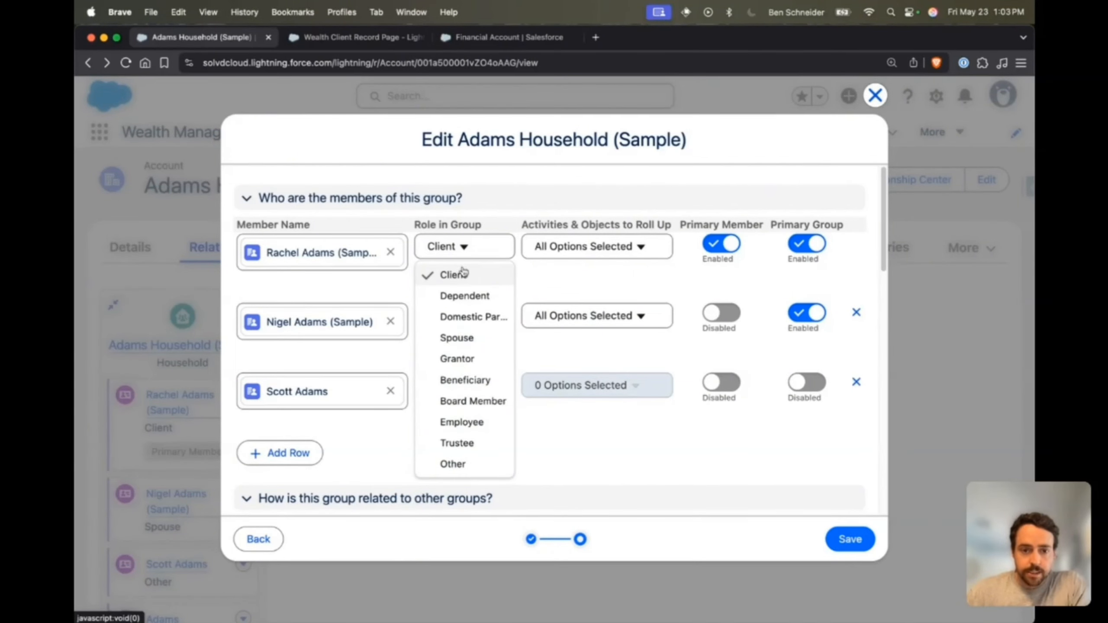
pyautogui.click(498, 176)
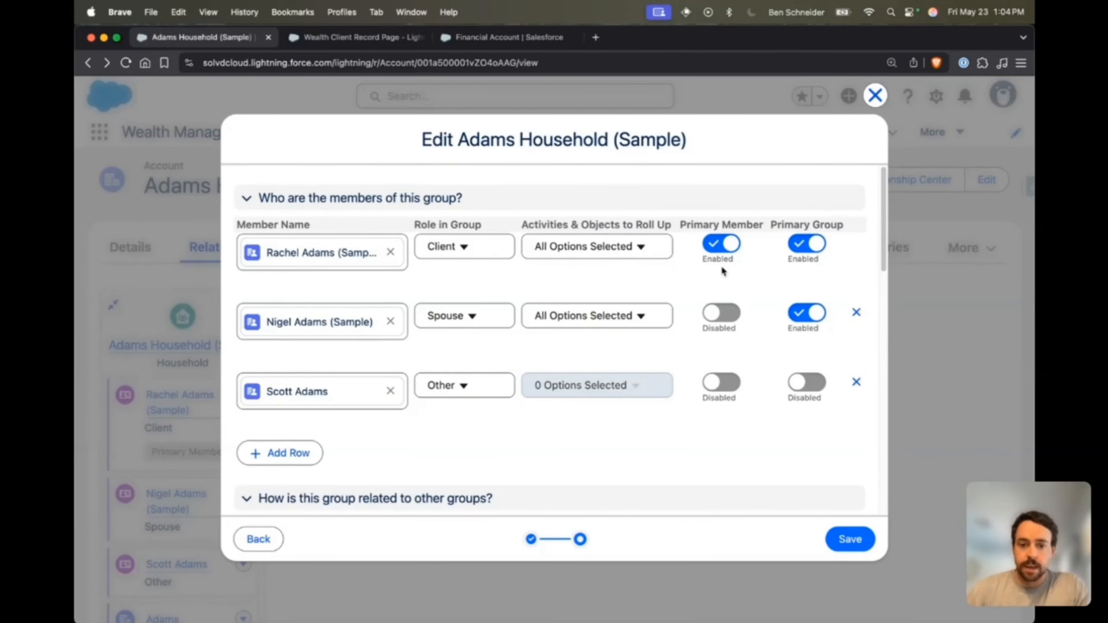
pyautogui.click(635, 252)
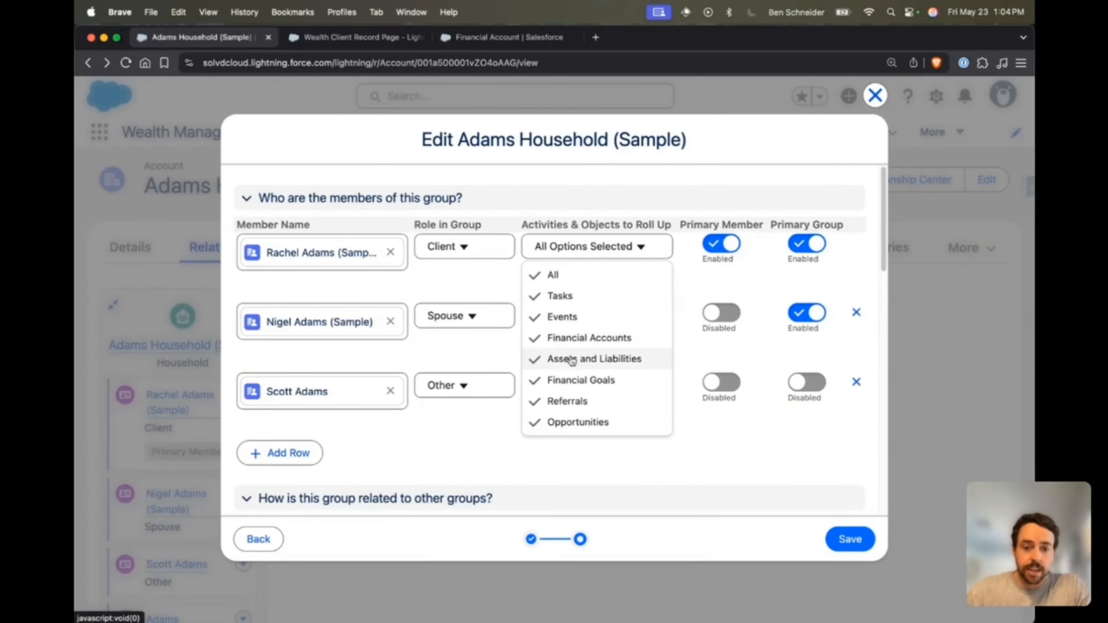
pyautogui.click(689, 276)
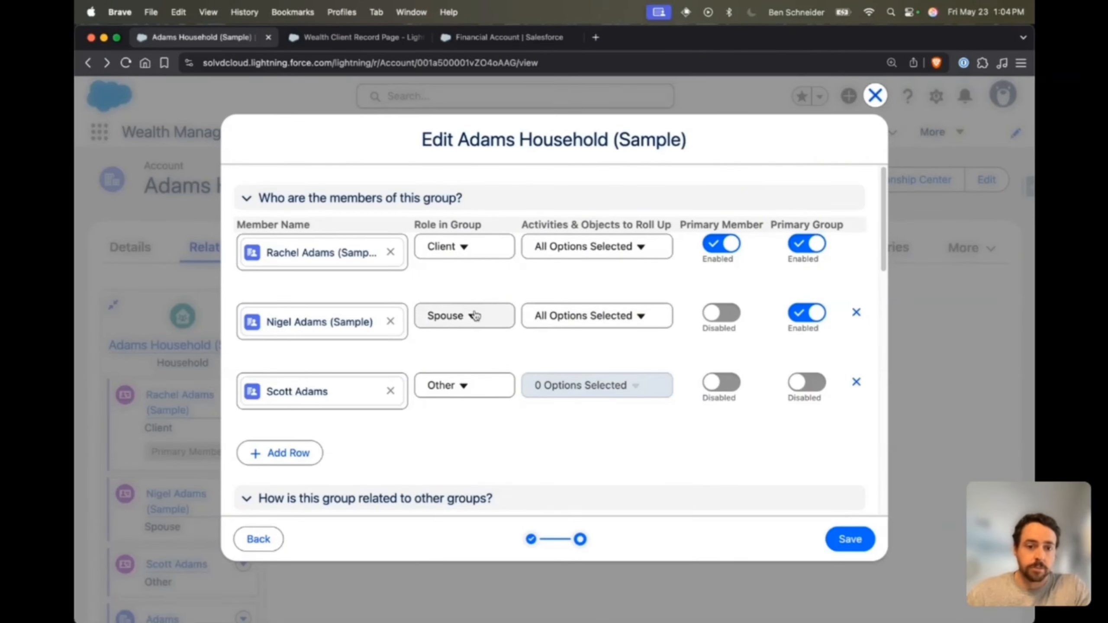
# Try to replace the related role of Cumulus Restaurants with Client in the group's relationships to other groups.
pyautogui.scroll(-5, 604, 431)
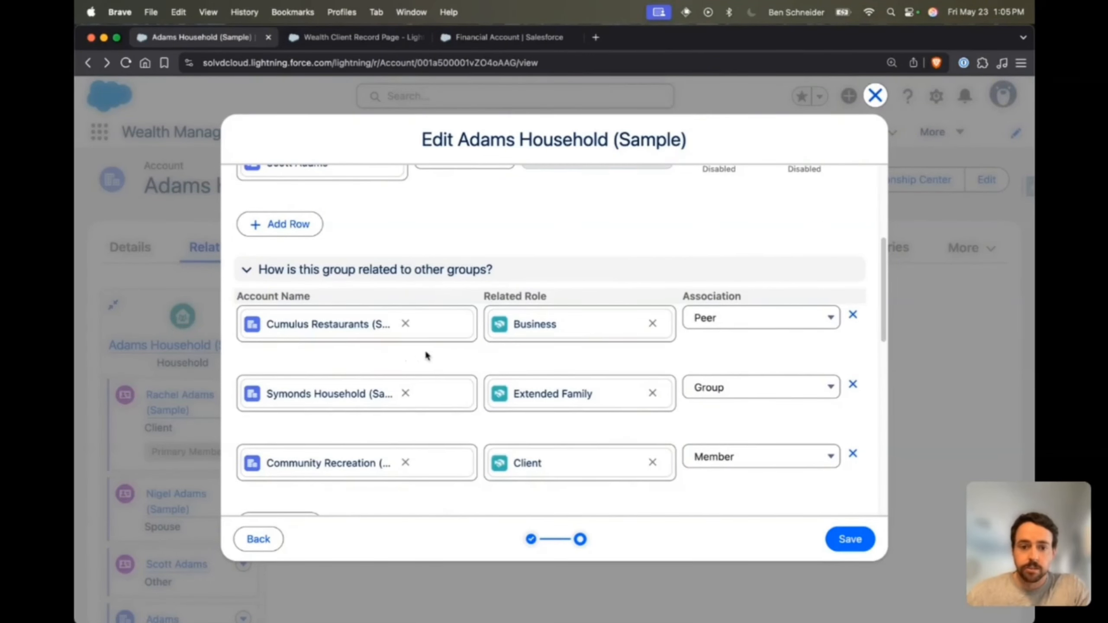
pyautogui.click(566, 323)
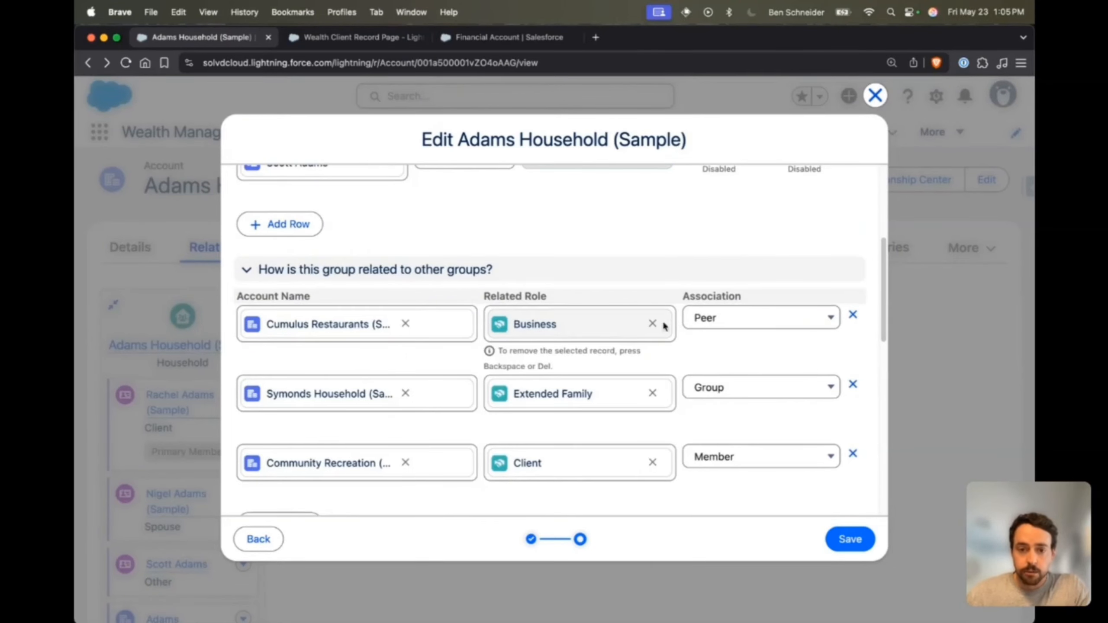
pyautogui.click(653, 323)
pyautogui.click(588, 322)
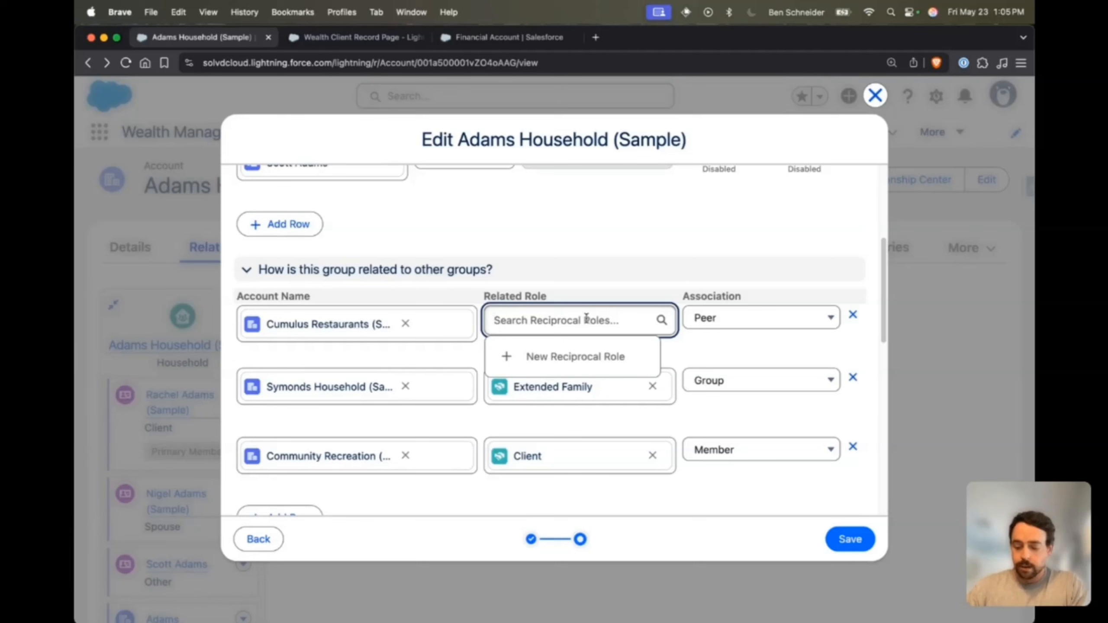
pyautogui.write('clien')
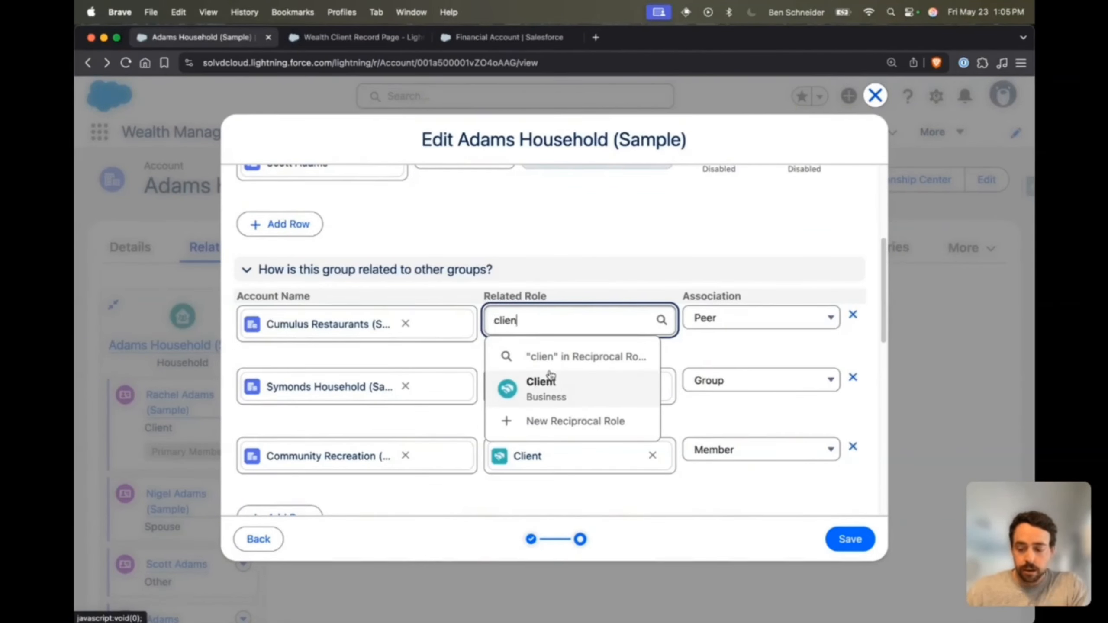
pyautogui.click(551, 377)
pyautogui.click(690, 353)
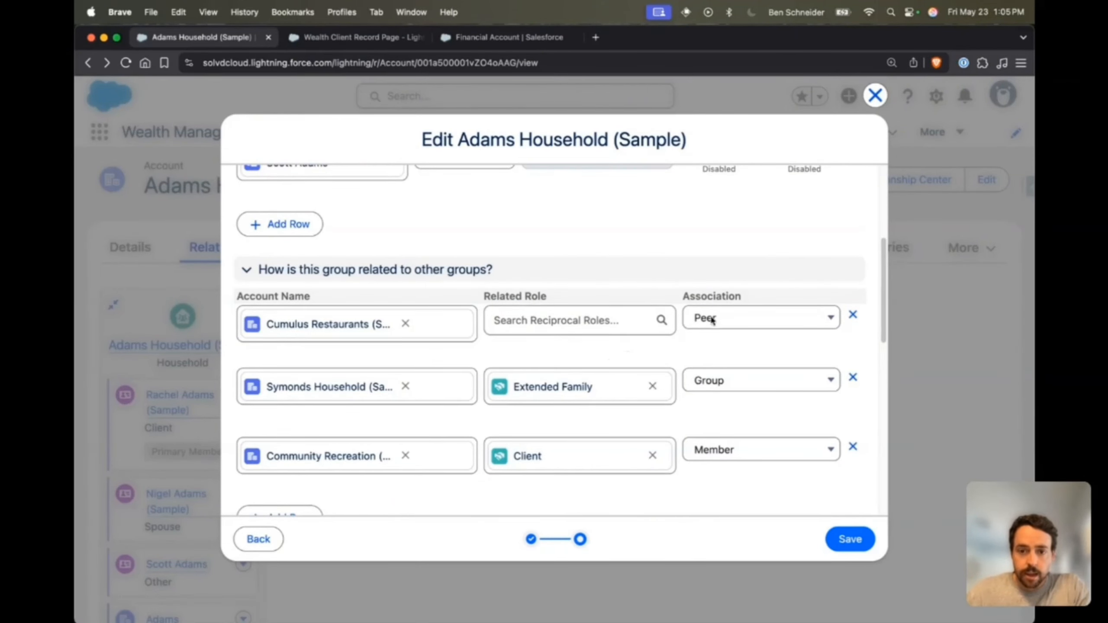
# Review the members' relationships with other accounts and other people, and close the group editor without saving.
pyautogui.scroll(-2, 644, 351)
pyautogui.scroll(-5, 644, 352)
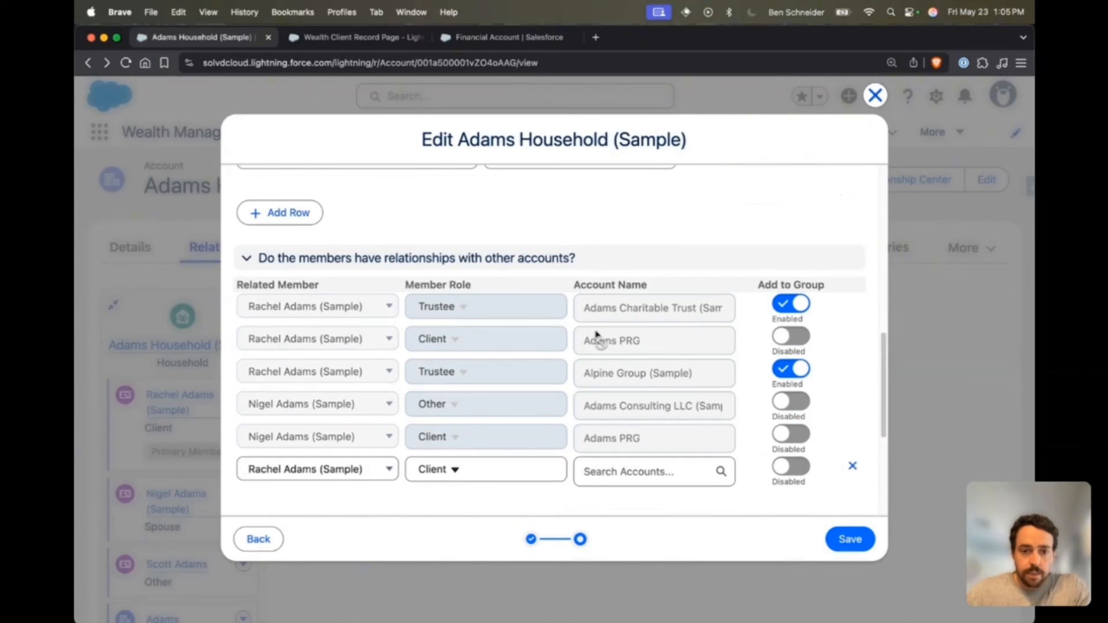
pyautogui.scroll(-2, 454, 482)
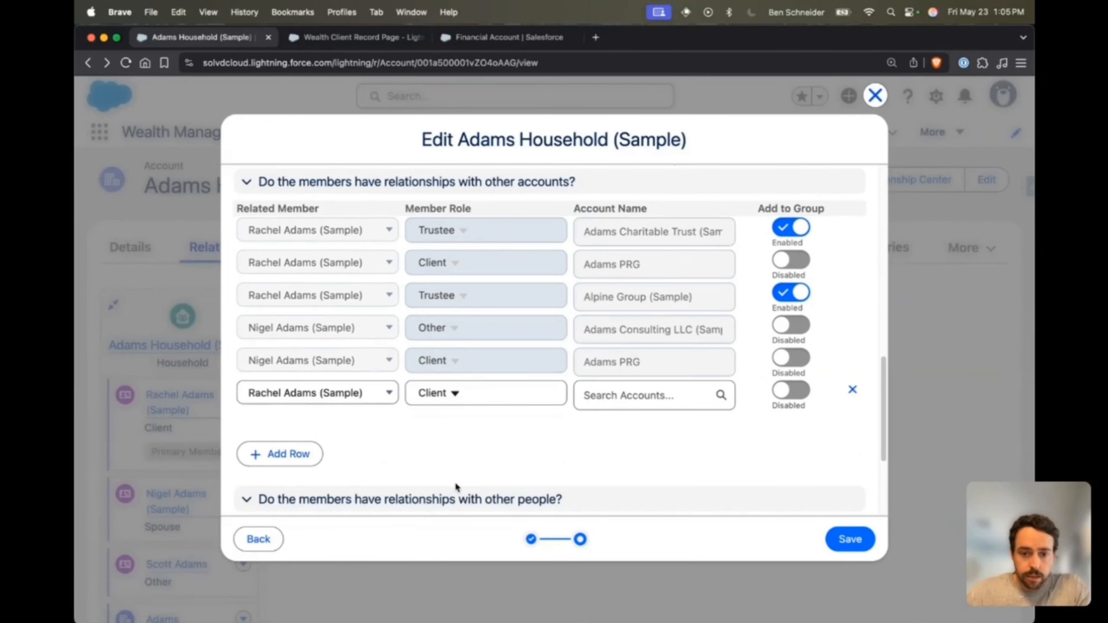
pyautogui.scroll(-3, 455, 467)
pyautogui.scroll(3, 456, 463)
pyautogui.scroll(2, 456, 462)
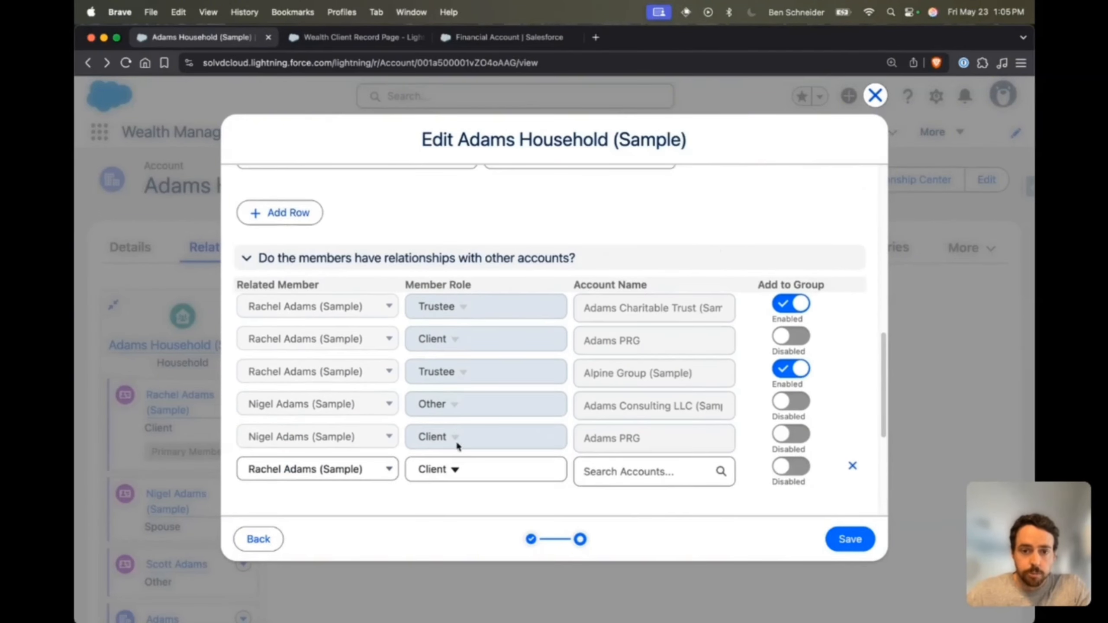
pyautogui.scroll(-5, 454, 436)
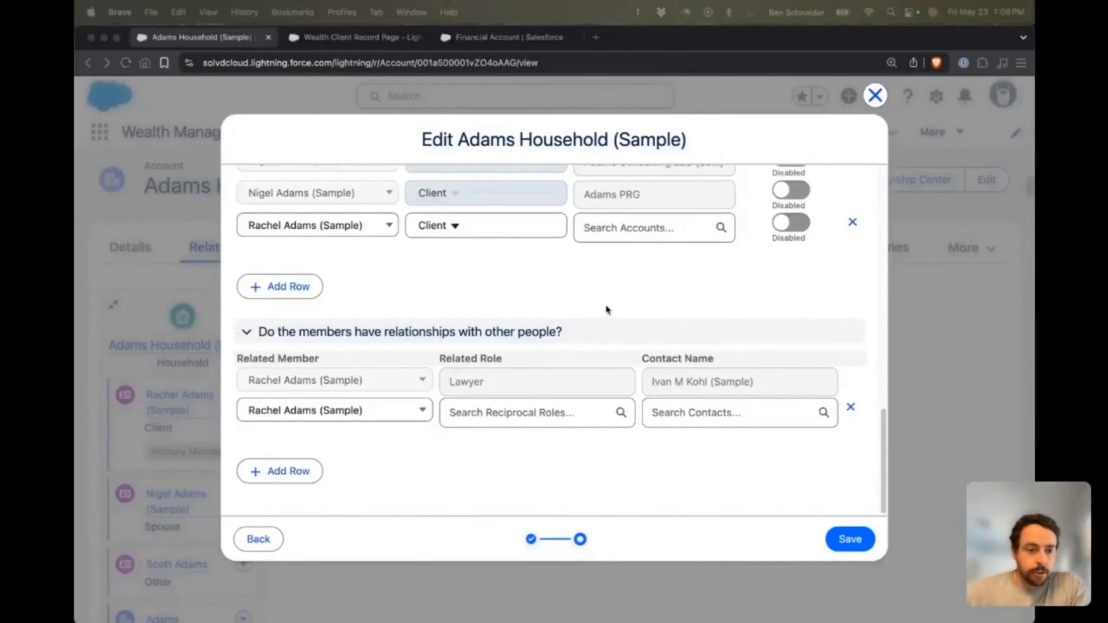
pyautogui.click(874, 95)
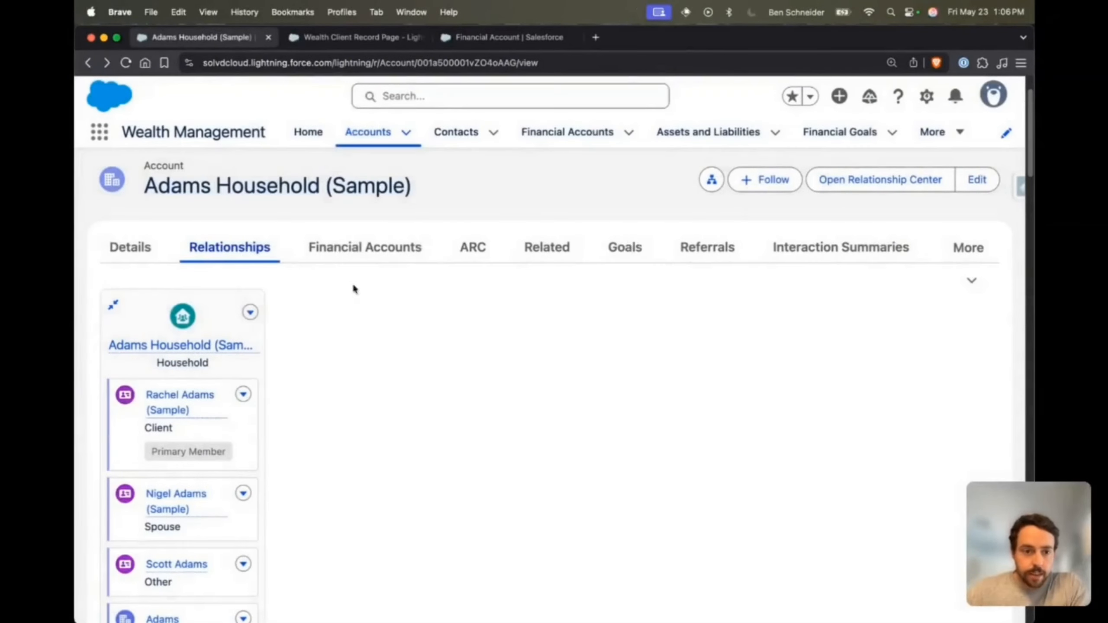
# Return to the household's details and examine the rolled-up totals in the Financial Summary, starting with Total Investments.
pyautogui.click(131, 247)
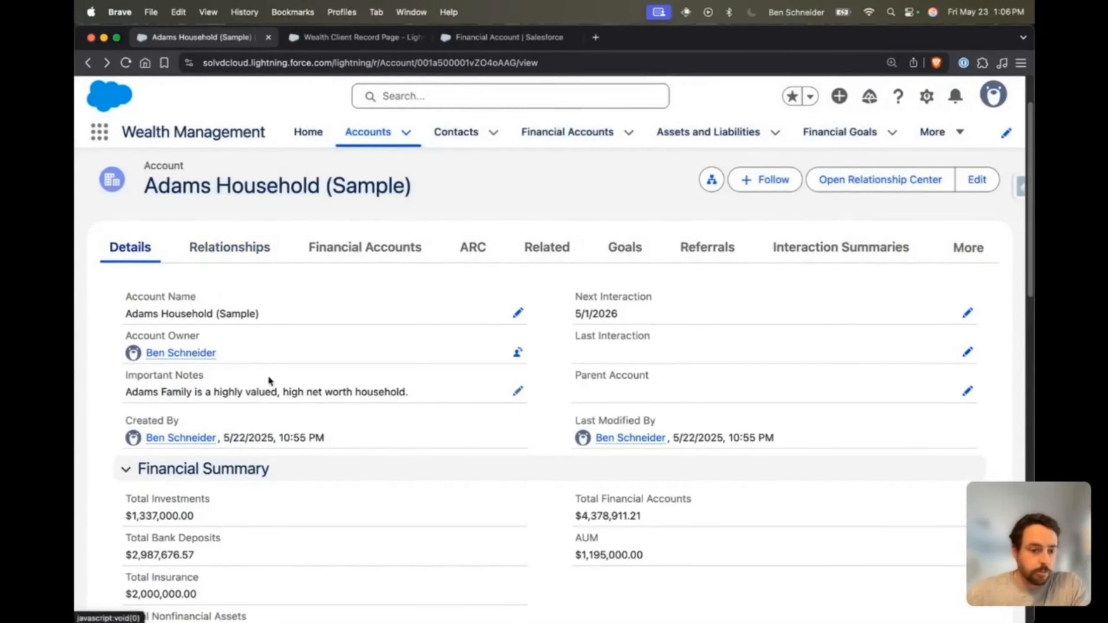
pyautogui.scroll(-3, 268, 377)
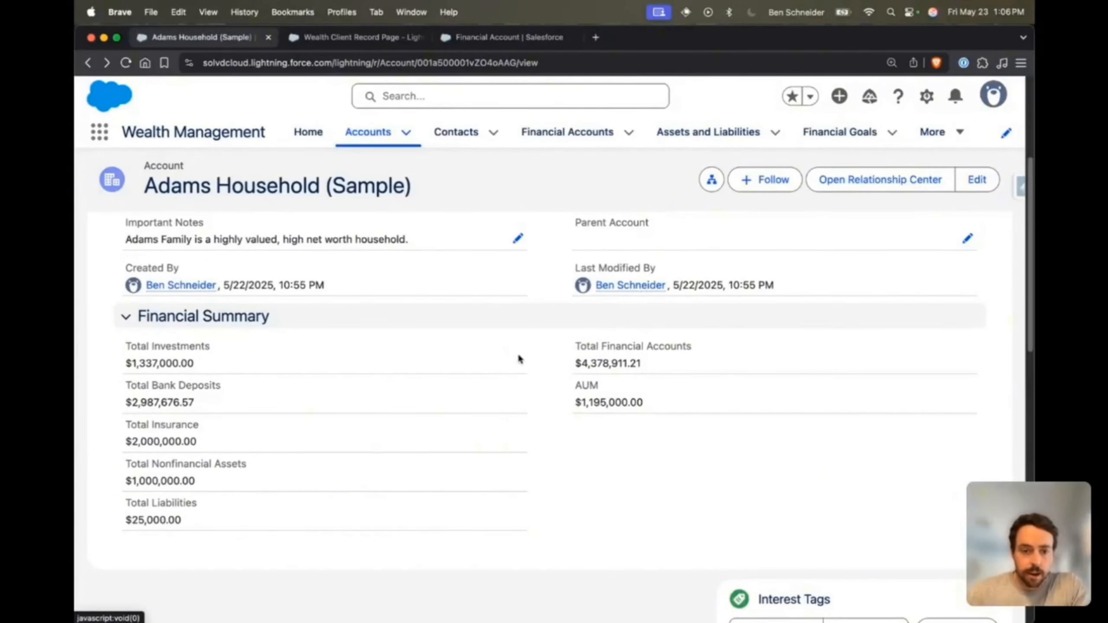
pyautogui.scroll(2, 508, 348)
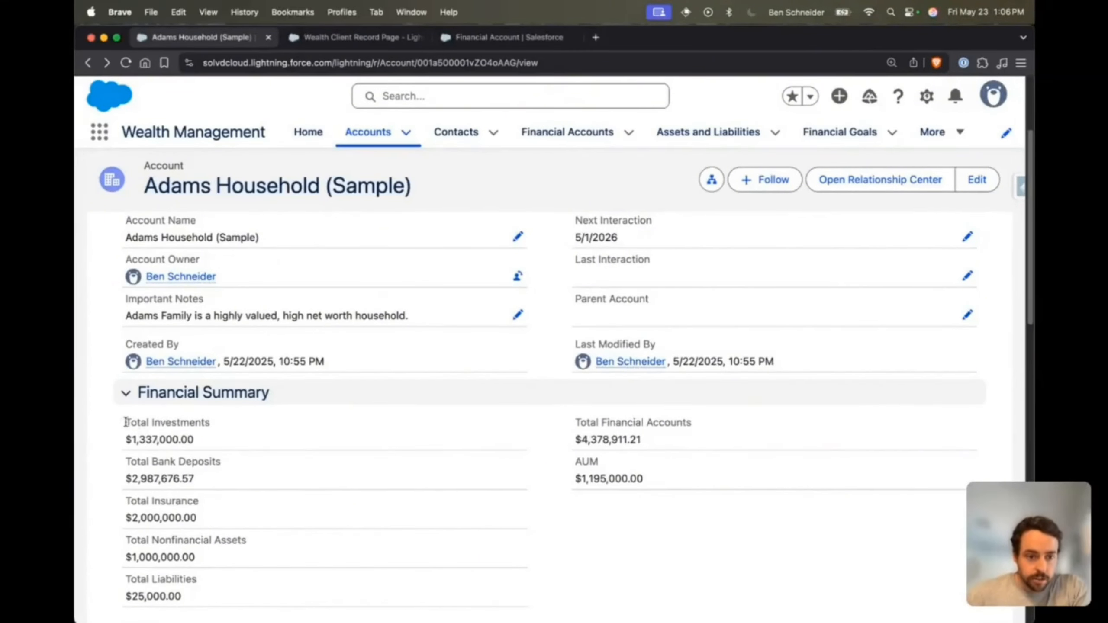
pyautogui.moveTo(125, 422); pyautogui.dragTo(205, 423)
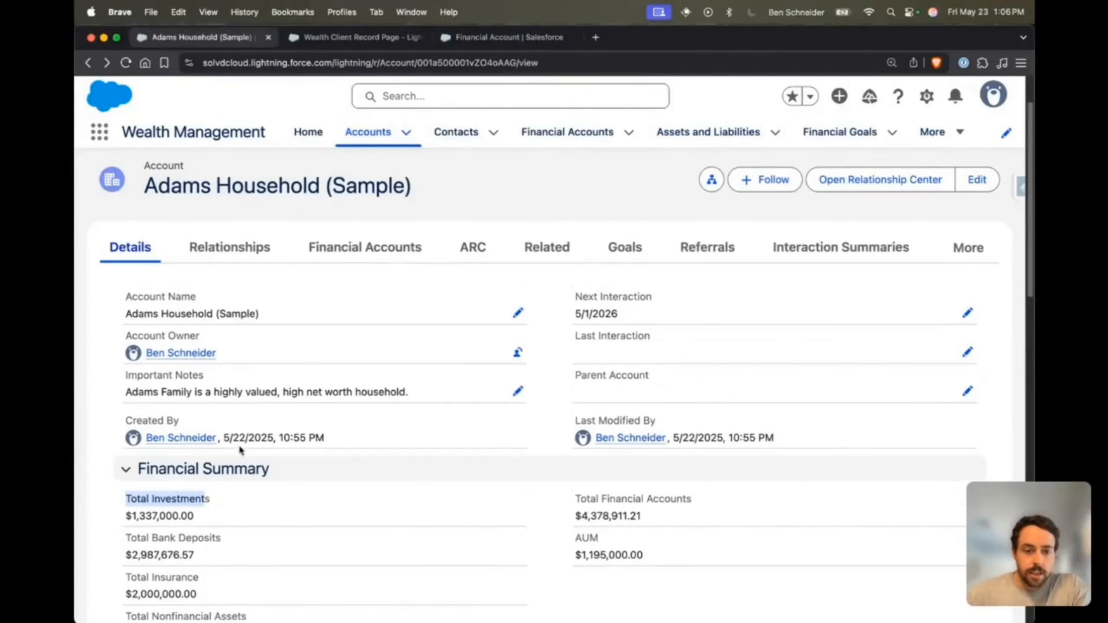
# Open the household's financial accounts and review the Financial Summary and the list of investment accounts.
pyautogui.click(215, 503)
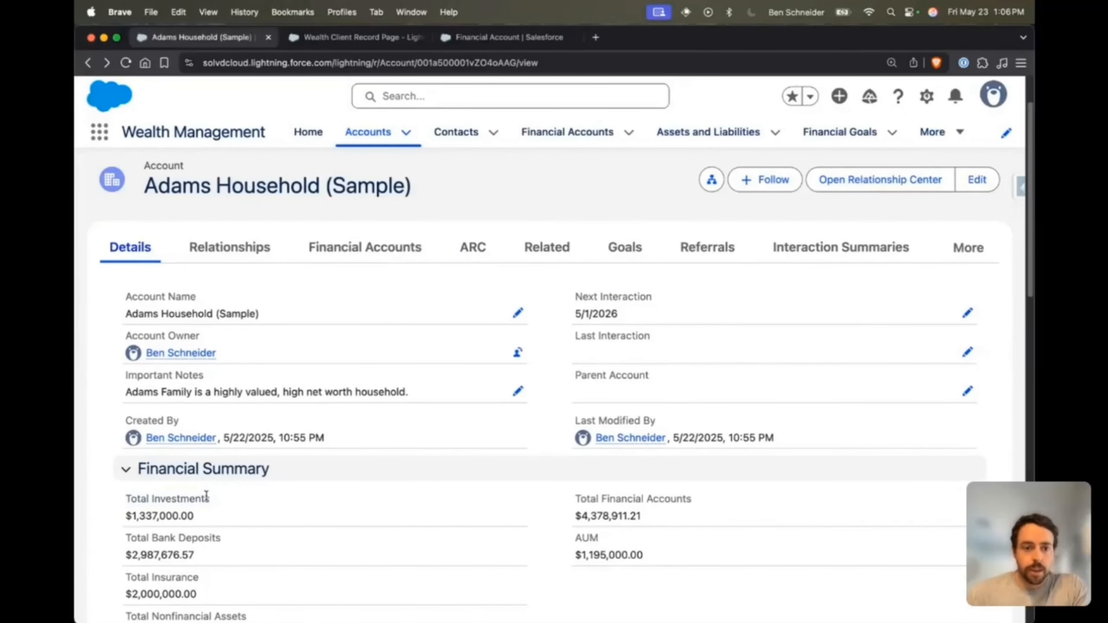
pyautogui.click(323, 258)
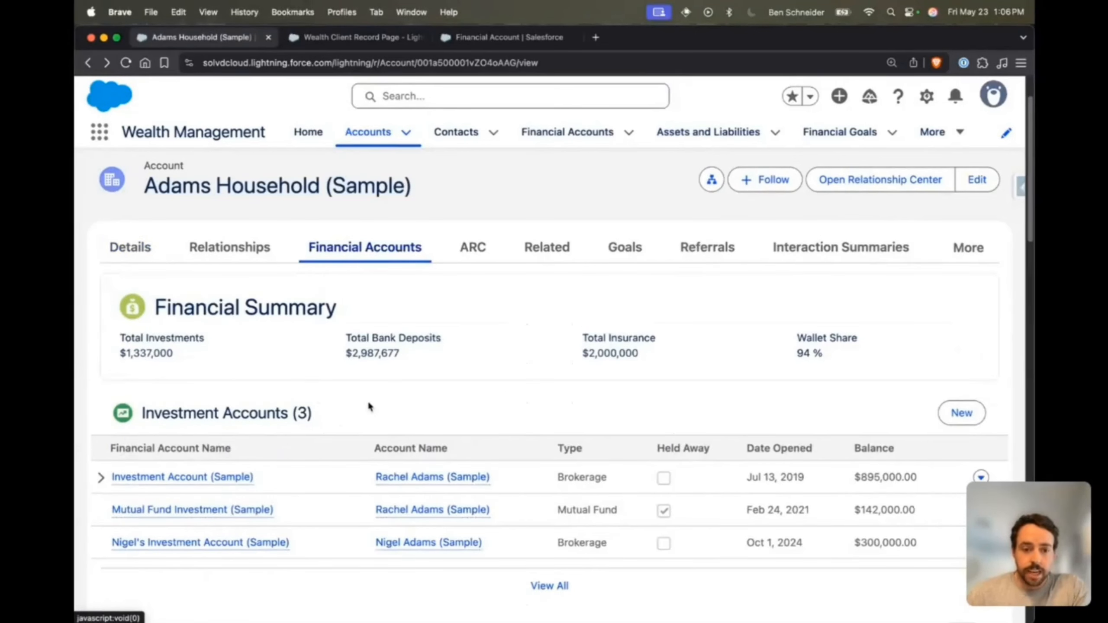
pyautogui.scroll(-3, 366, 406)
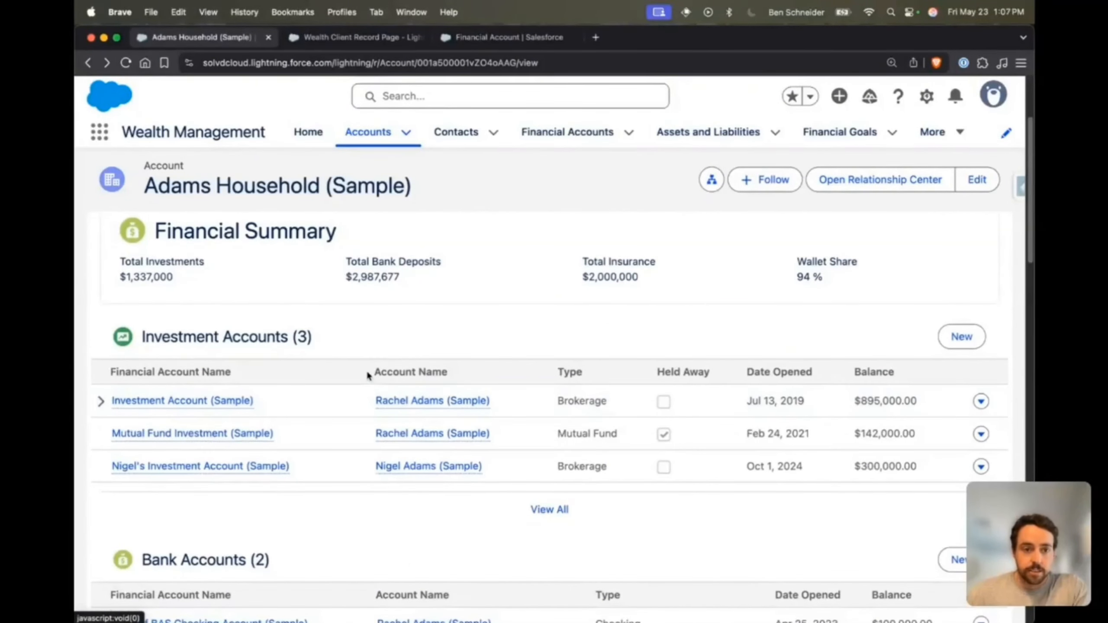
pyautogui.scroll(3, 367, 371)
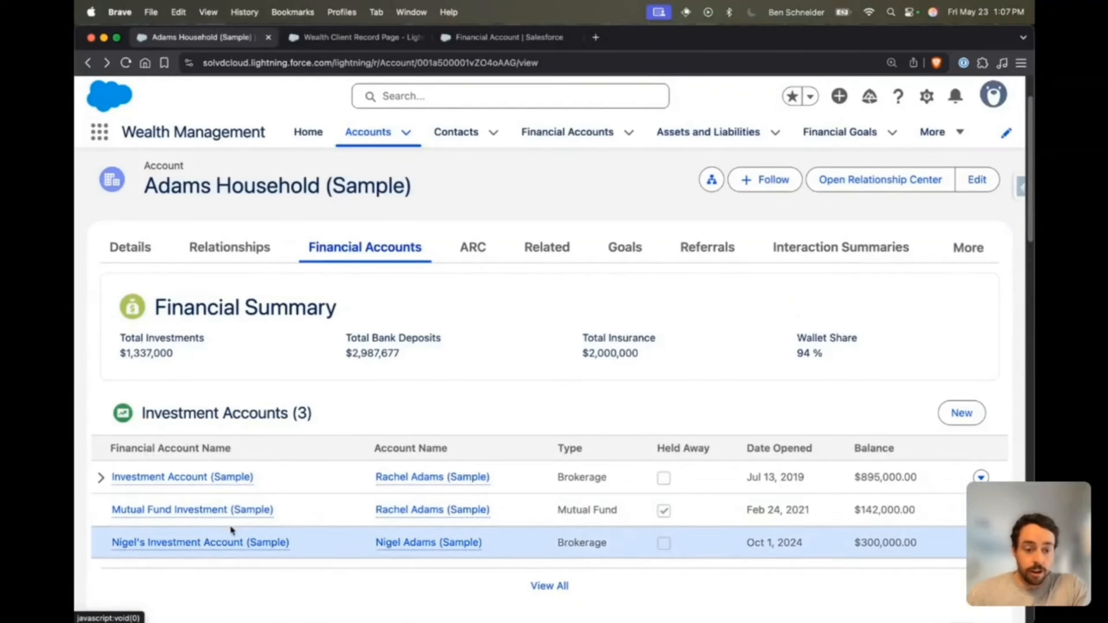
# Open the Mutual Fund Investment (Sample) account and examine its primary owner, joint owner and record type.
pyautogui.moveTo(182, 534)
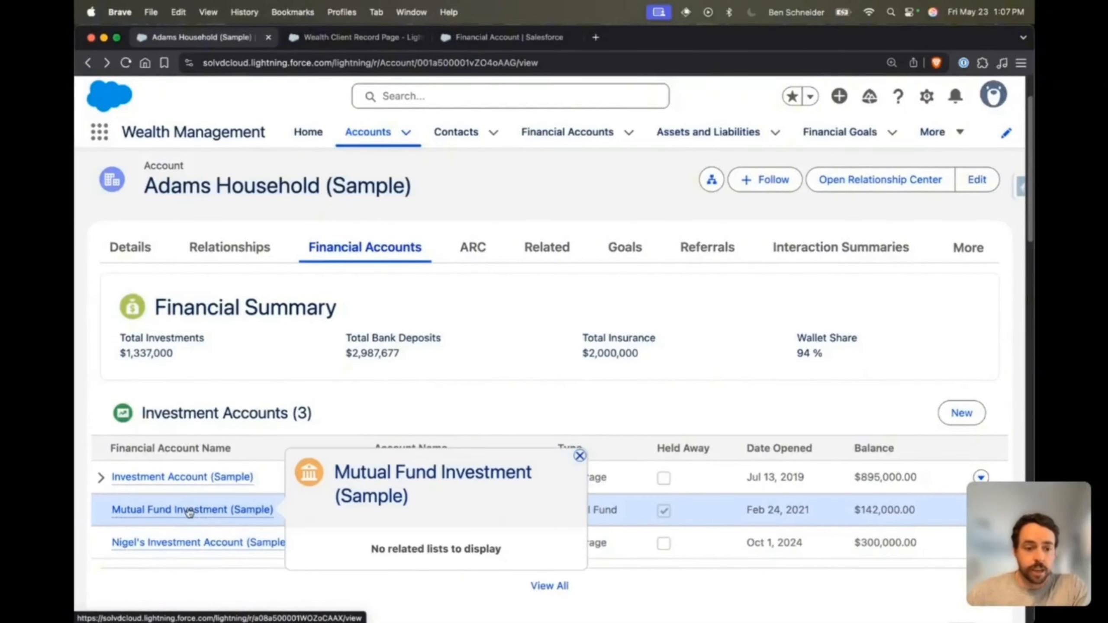
pyautogui.click(188, 512)
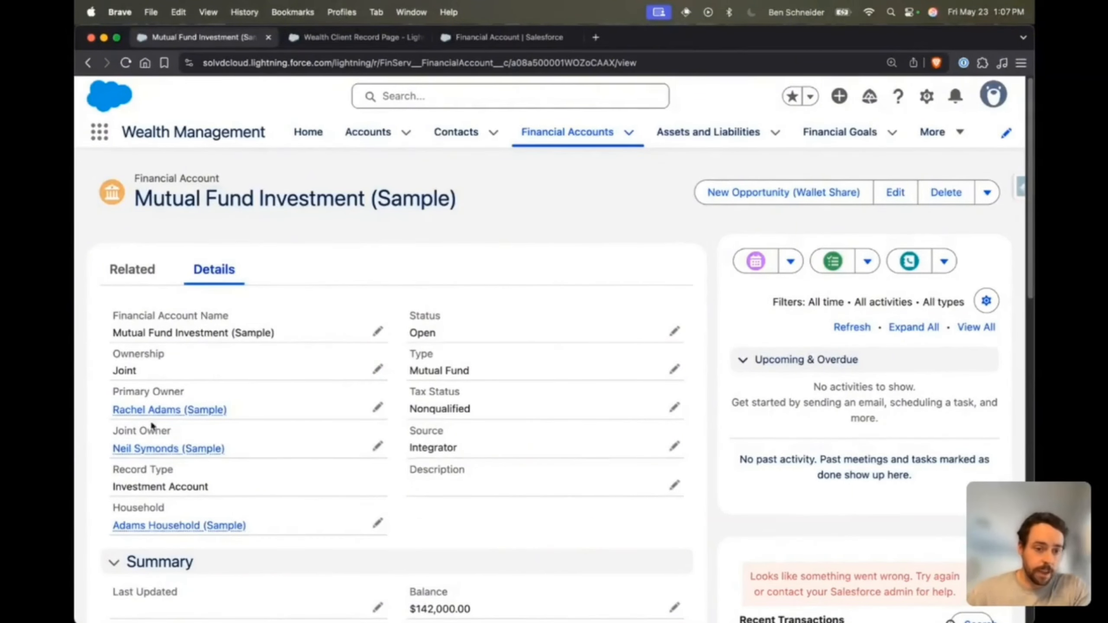
pyautogui.moveTo(150, 452)
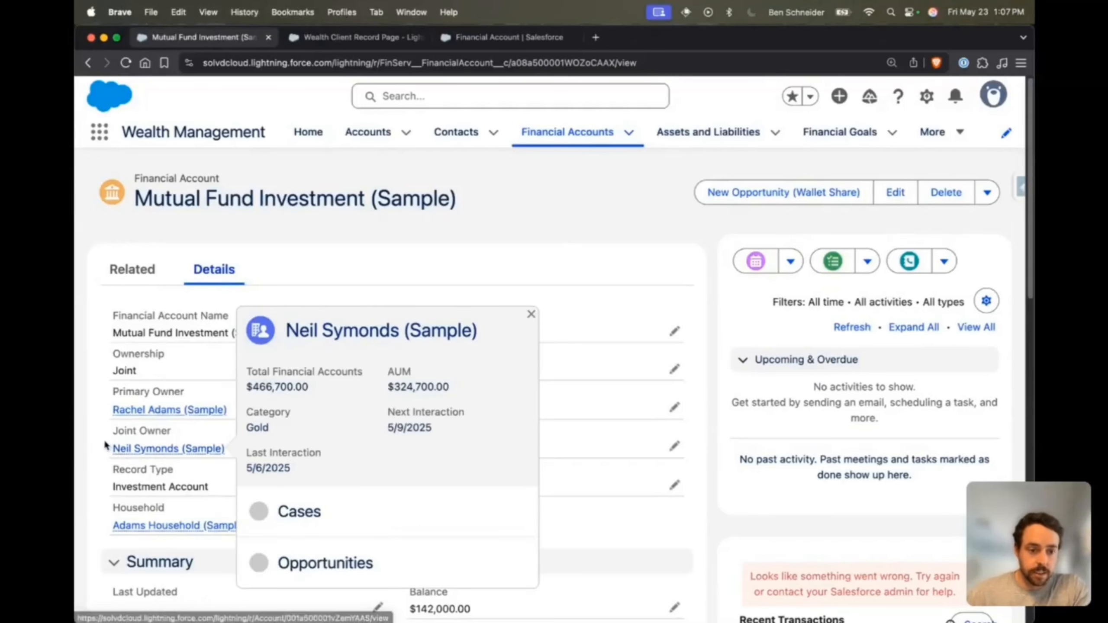
pyautogui.moveTo(110, 416)
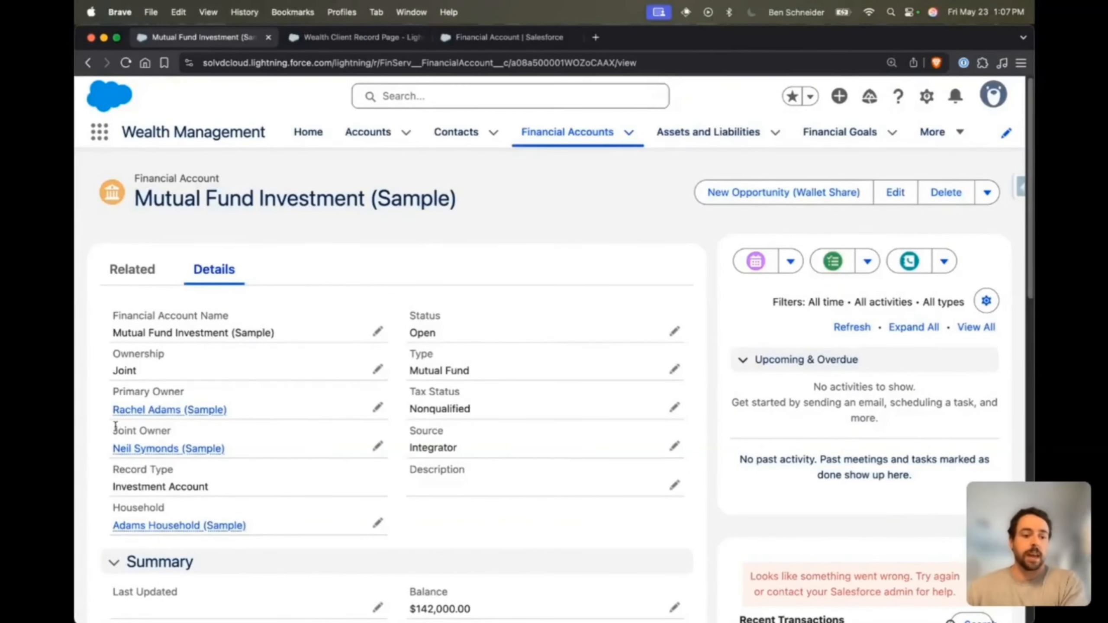
pyautogui.moveTo(114, 448)
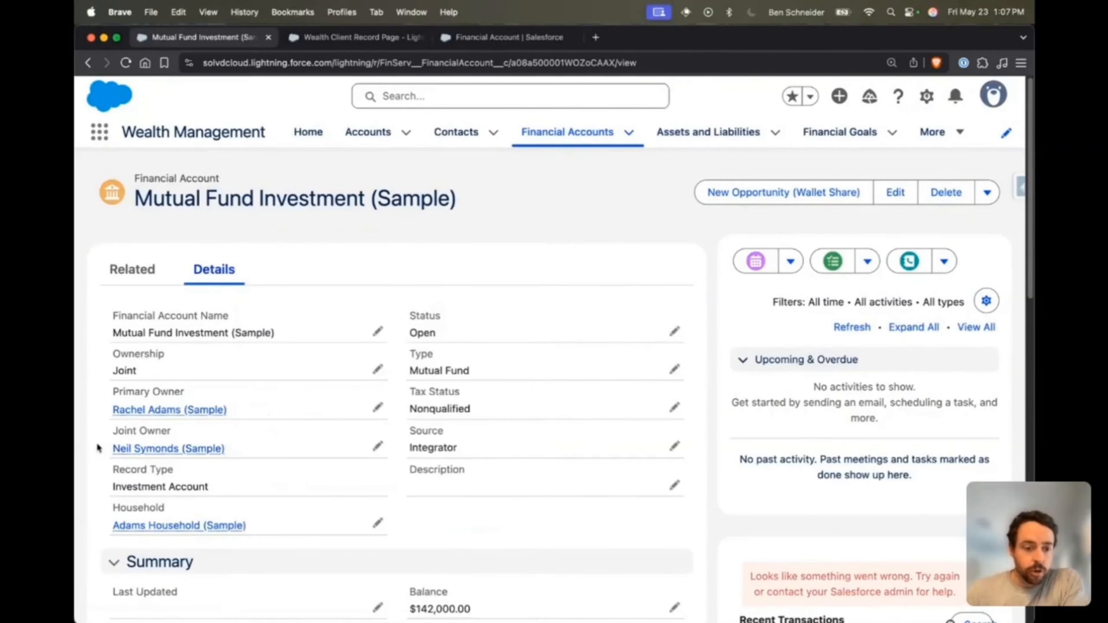
pyautogui.moveTo(115, 487); pyautogui.dragTo(217, 485)
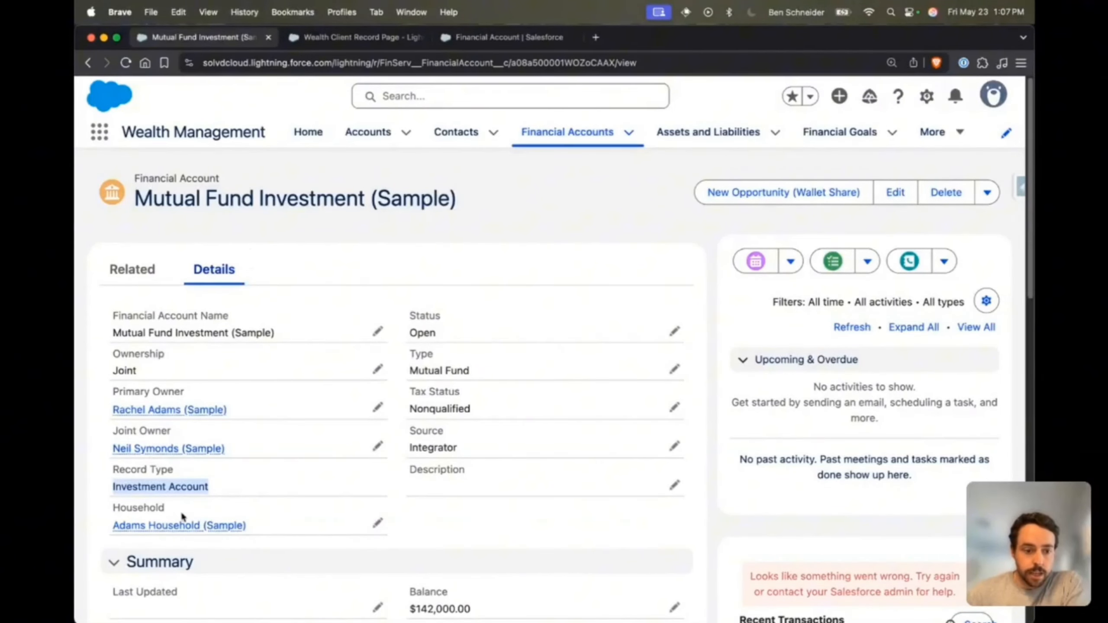
# Open the household linked to the mutual fund account and review the totals in its Financial Summary.
pyautogui.click(179, 526)
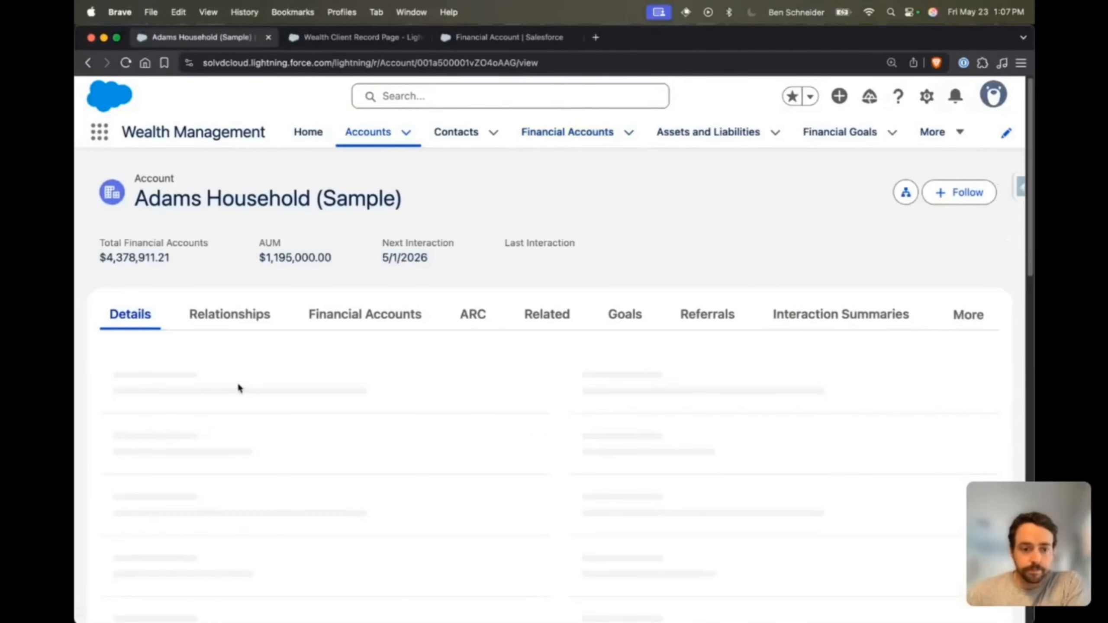
pyautogui.scroll(-5, 238, 382)
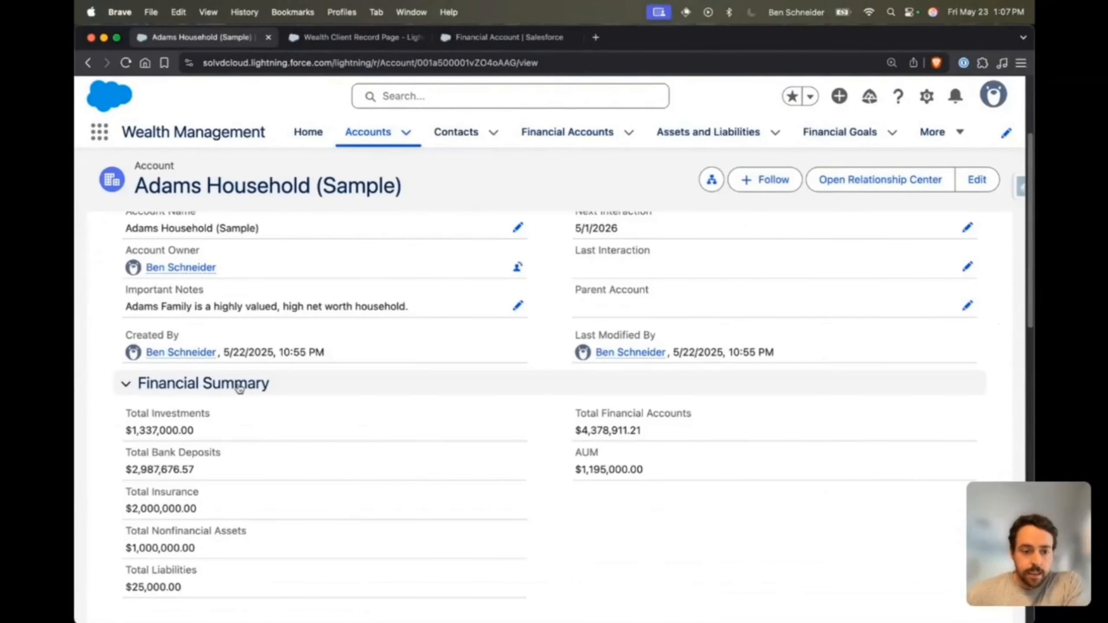
pyautogui.scroll(-2, 201, 392)
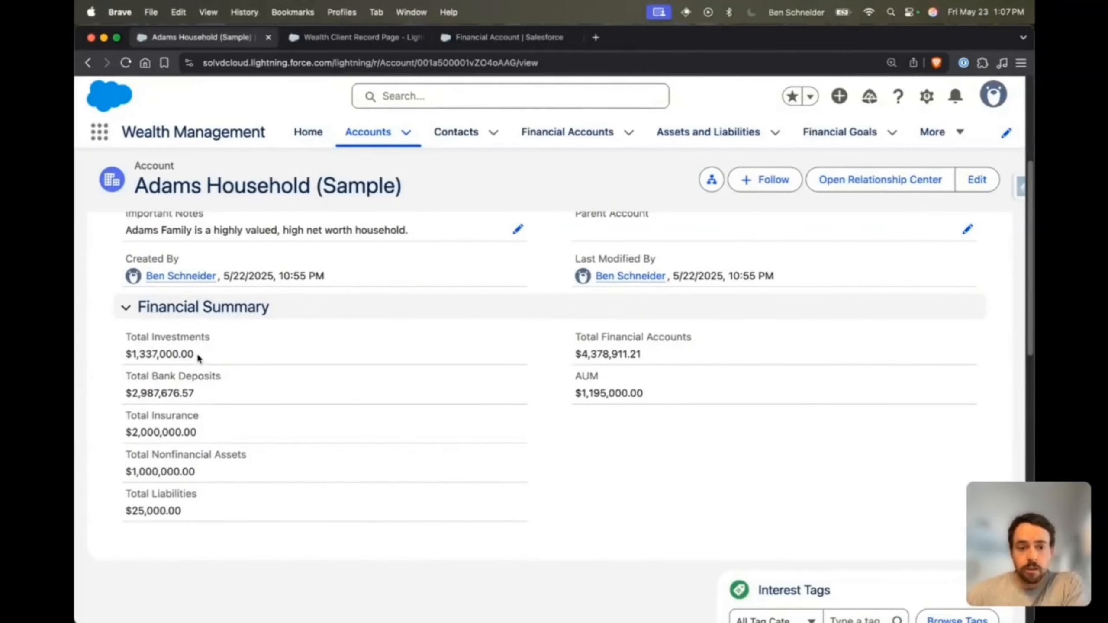
pyautogui.scroll(3, 196, 353)
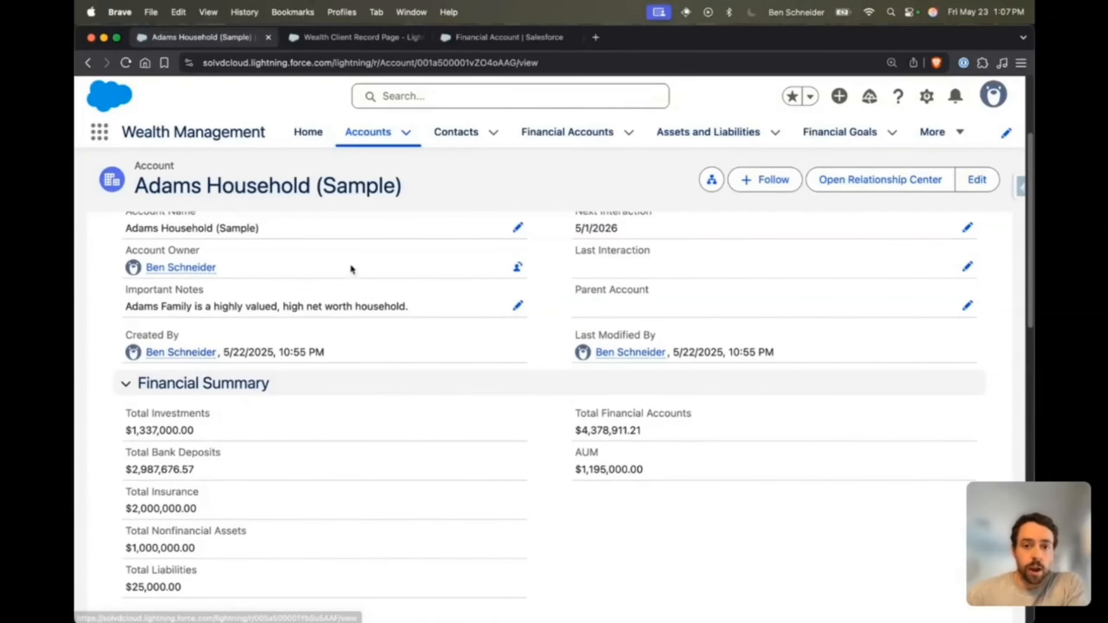
# Reopen Mutual Fund Investment (Sample) from the recently viewed financial accounts and look over its details.
pyautogui.click(538, 136)
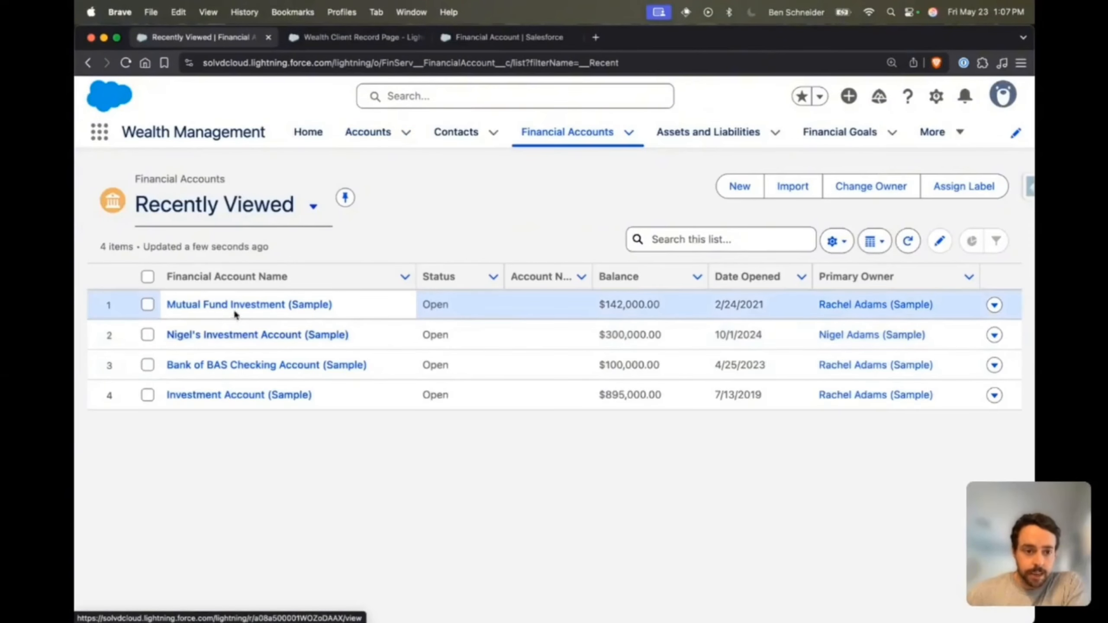
pyautogui.click(236, 309)
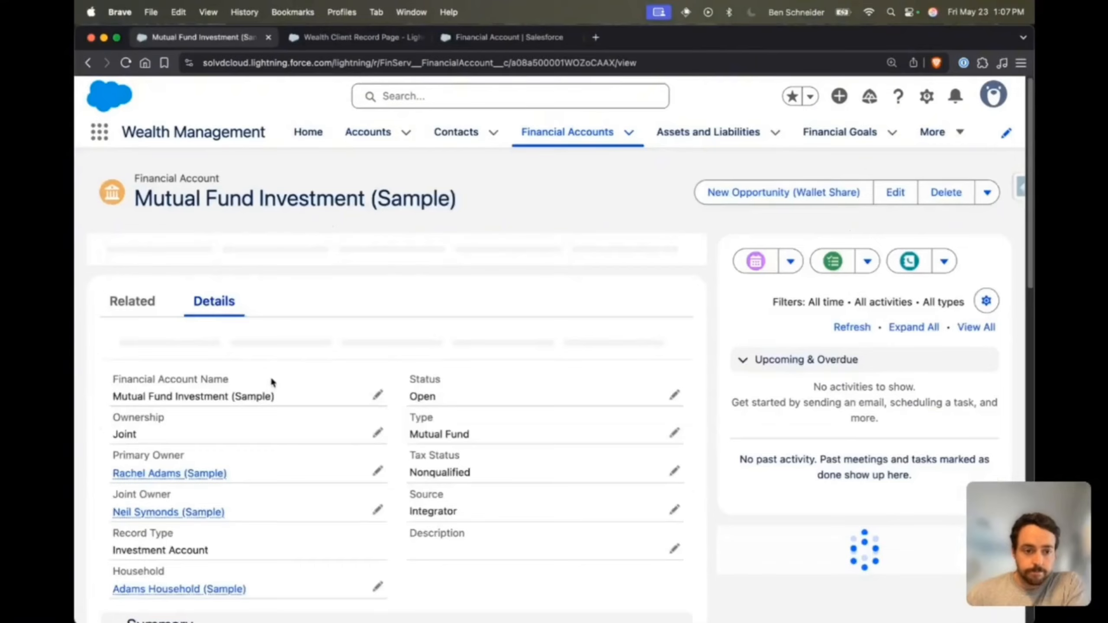
pyautogui.scroll(-5, 270, 375)
pyautogui.scroll(5, 187, 349)
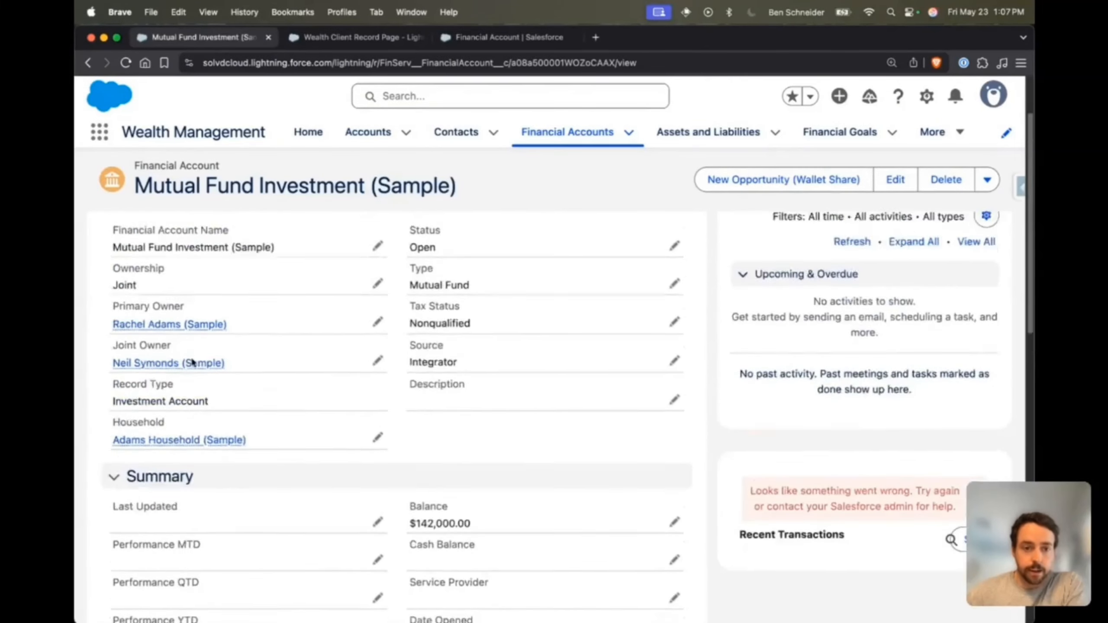
# Go back to the linked household and compare its rolled-up investment, deposit, insurance, asset and liability totals.
pyautogui.click(192, 529)
pyautogui.scroll(-5, 245, 431)
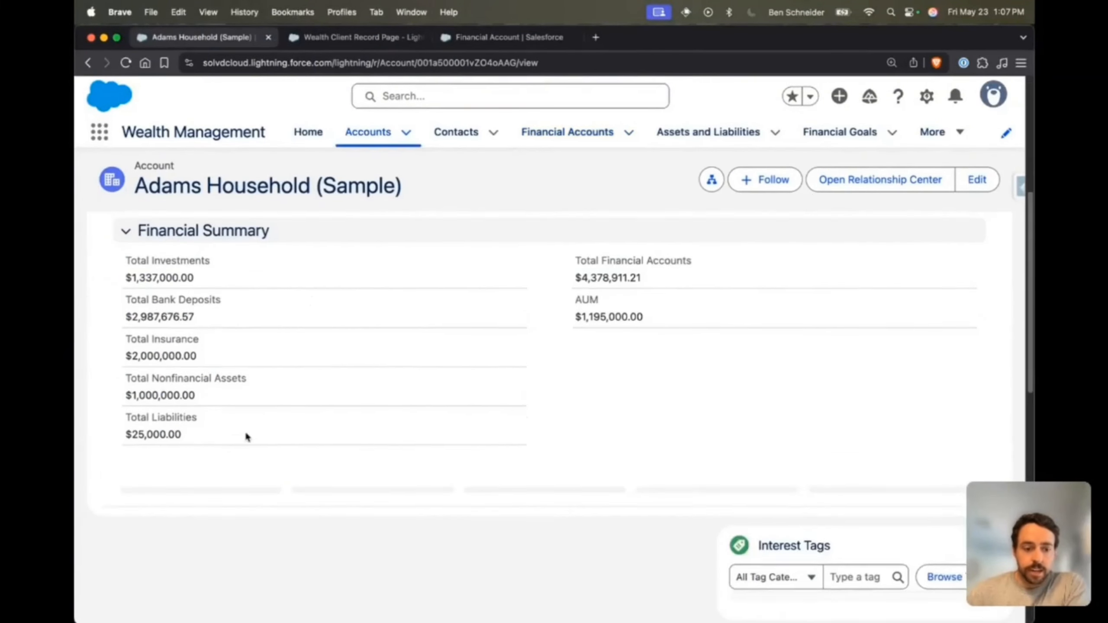
pyautogui.scroll(1, 246, 429)
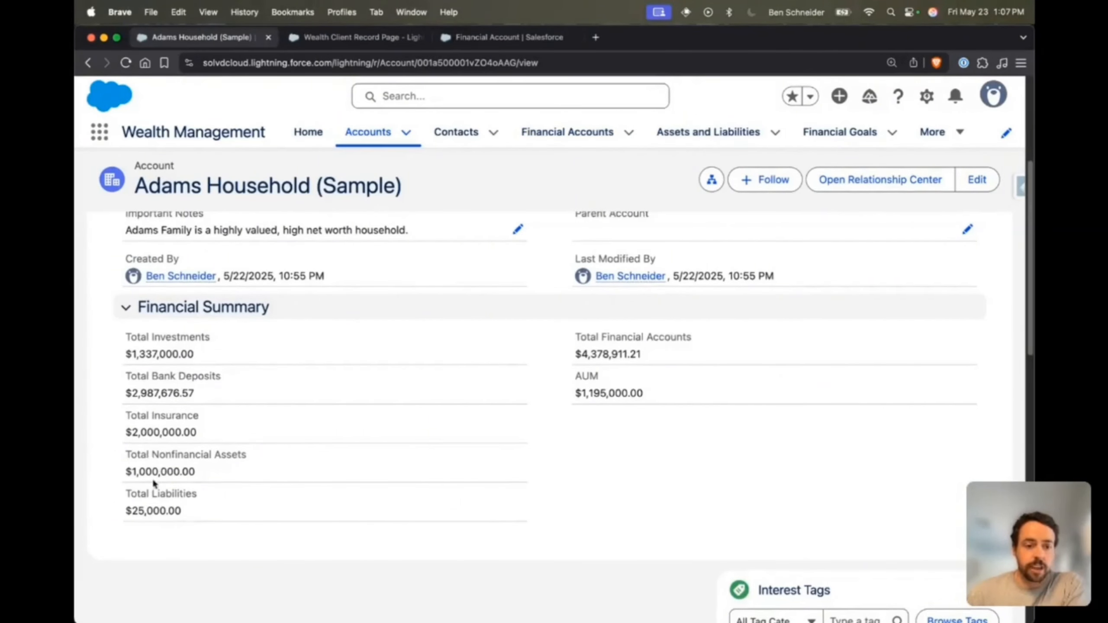
pyautogui.scroll(2, 204, 471)
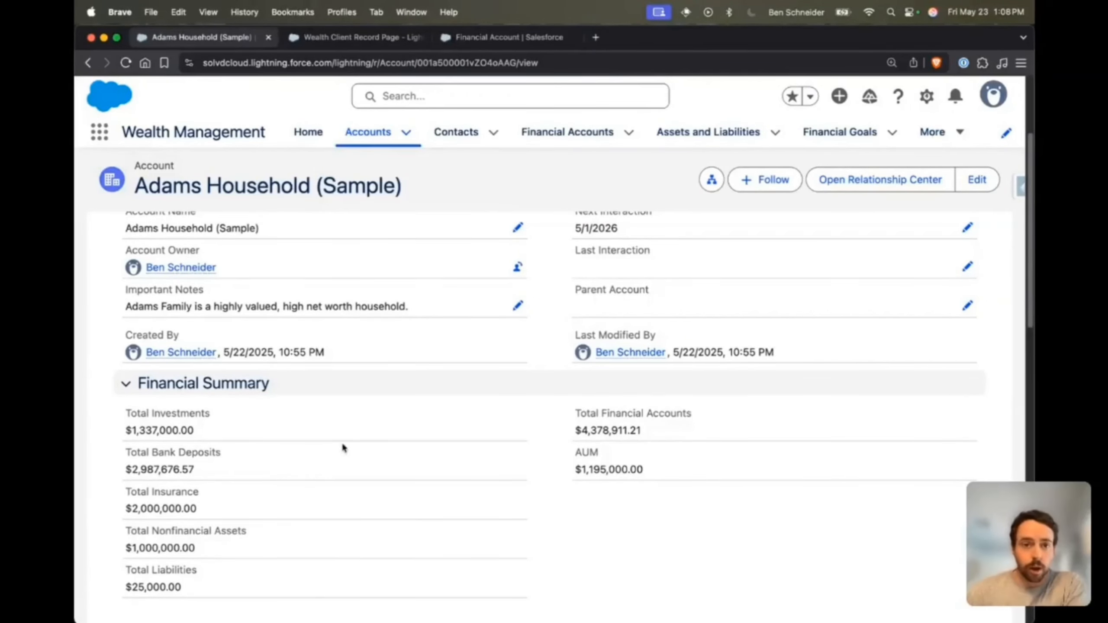
pyautogui.scroll(4, 378, 426)
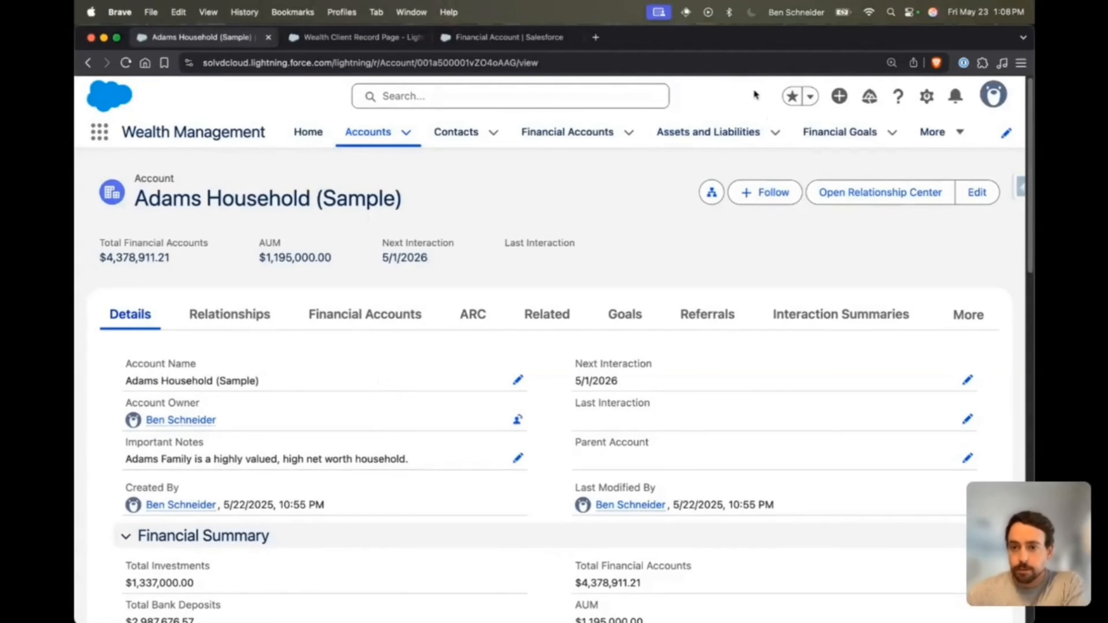
# Open Setup's Object Manager, search for "financial" and open the Financial Account object.
pyautogui.click(927, 96)
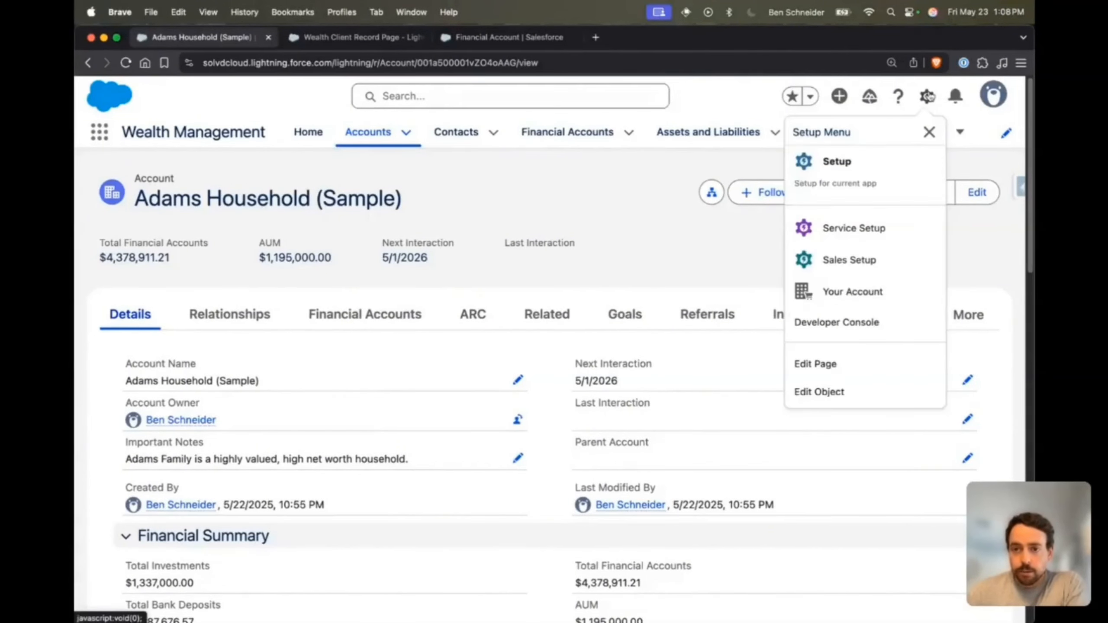
pyautogui.click(866, 170)
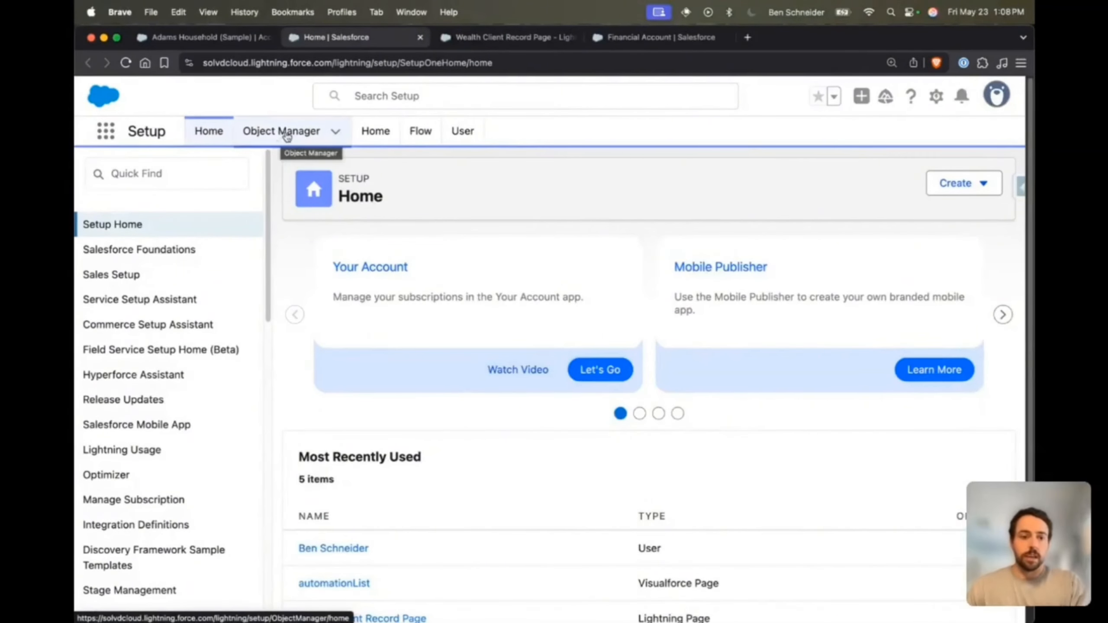
pyautogui.click(281, 139)
pyautogui.click(801, 179)
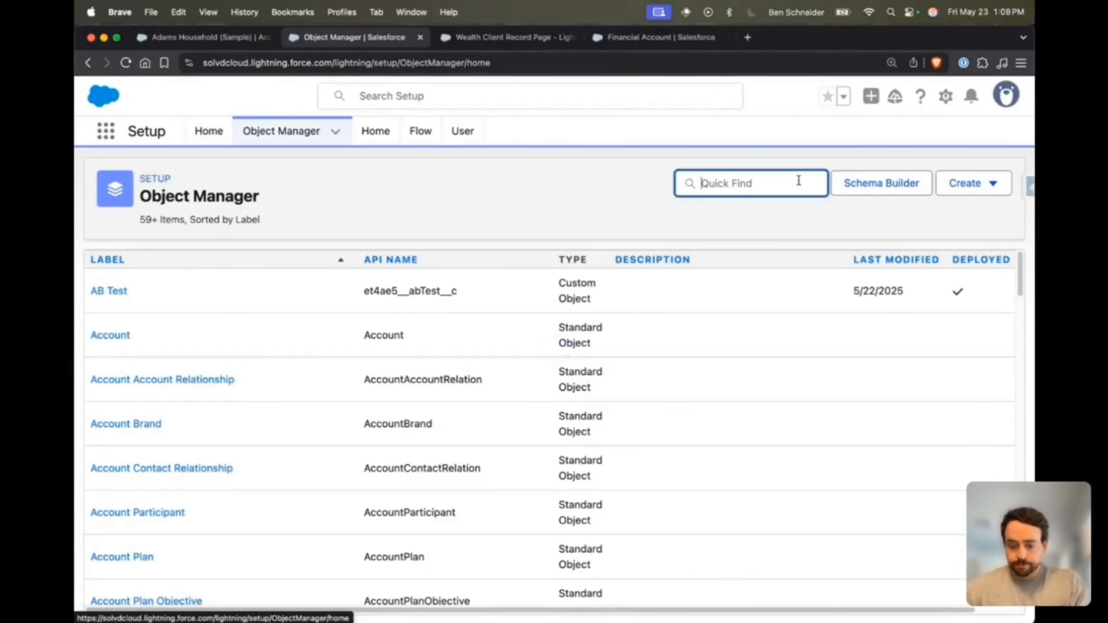
pyautogui.write('financial')
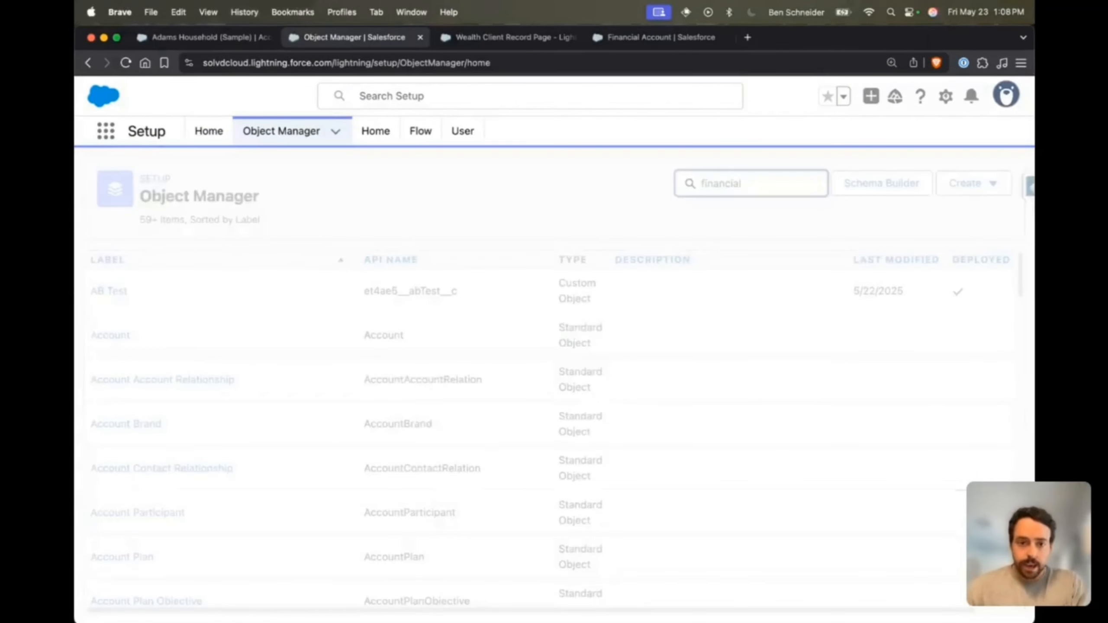
pyautogui.click(163, 299)
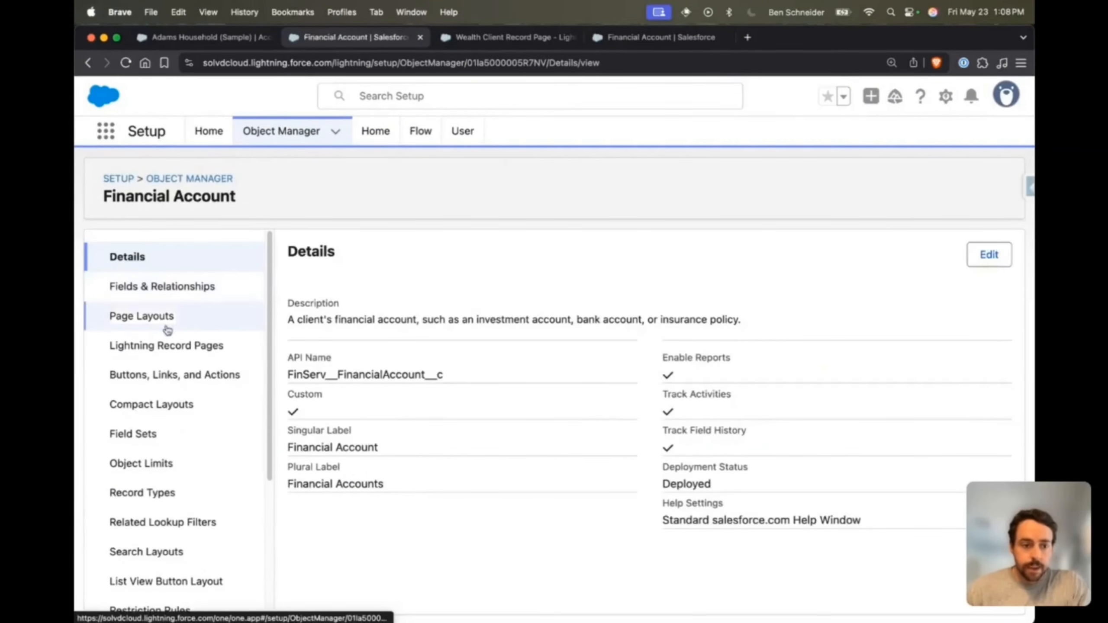
# Review the full list of record types defined for the Financial Account object.
pyautogui.click(142, 490)
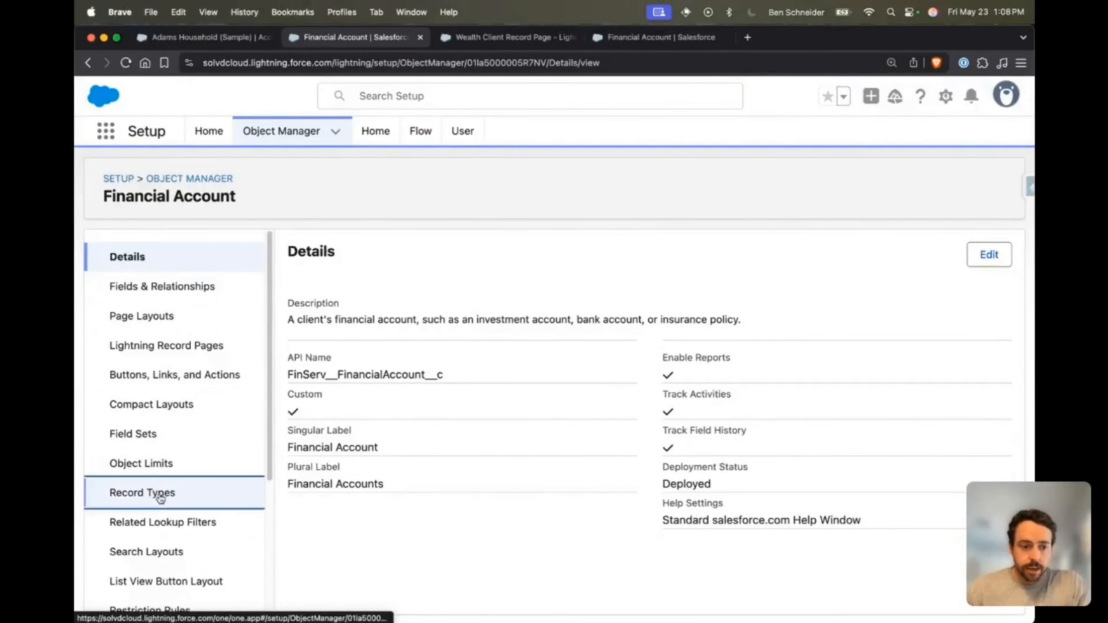
pyautogui.scroll(-5, 349, 384)
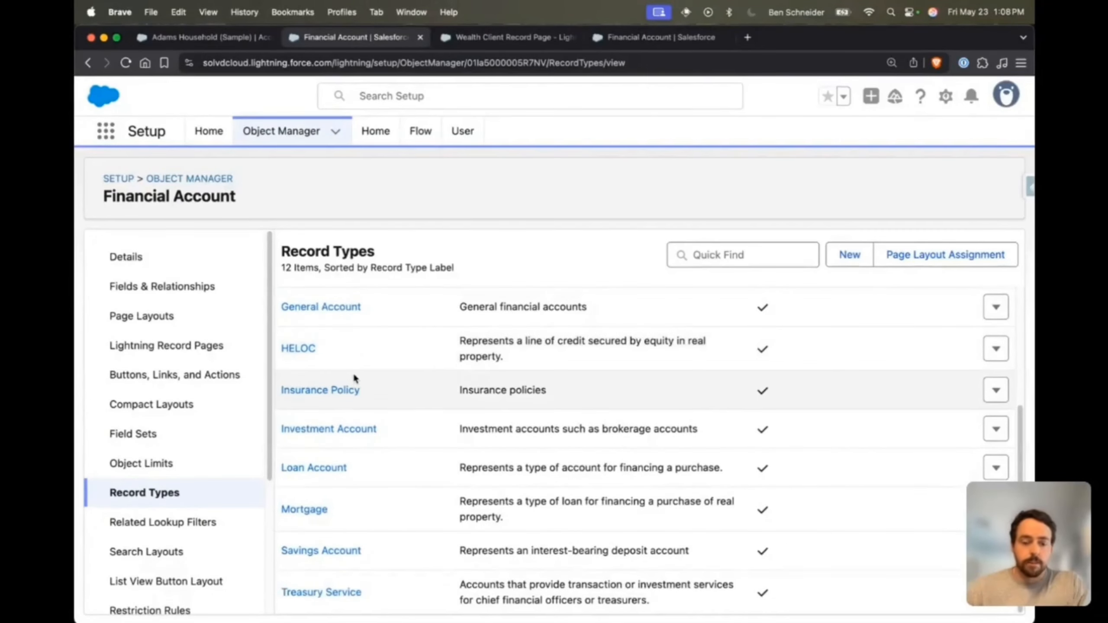
pyautogui.scroll(5, 354, 377)
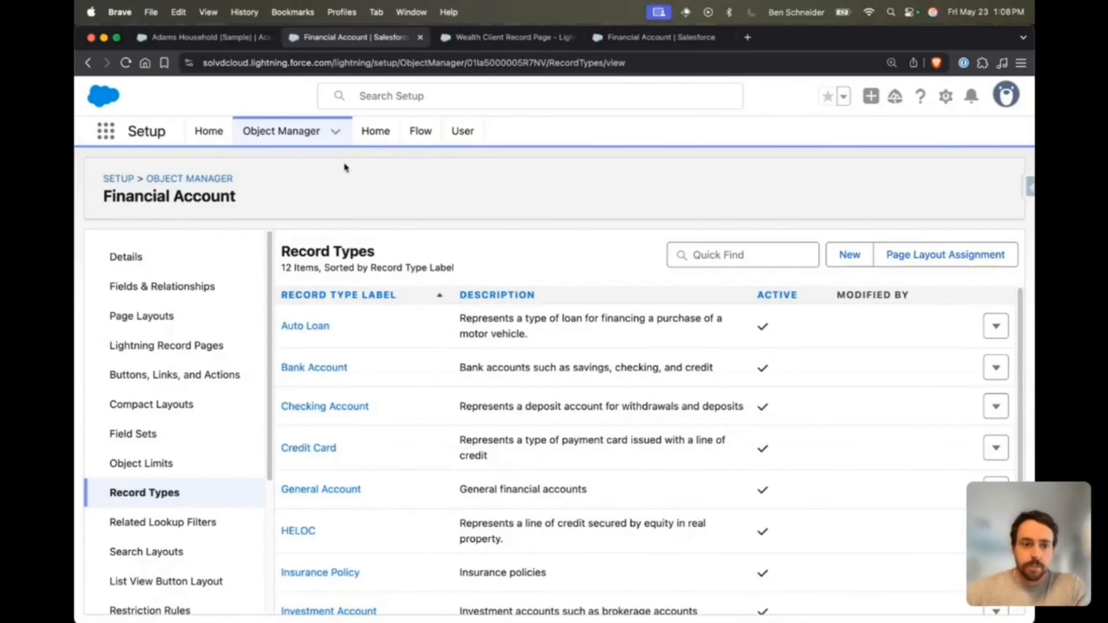
# View the Account object's Lightning record pages, and look at the Wealth Client Record Page in Lightning App Builder.
pyautogui.click(294, 137)
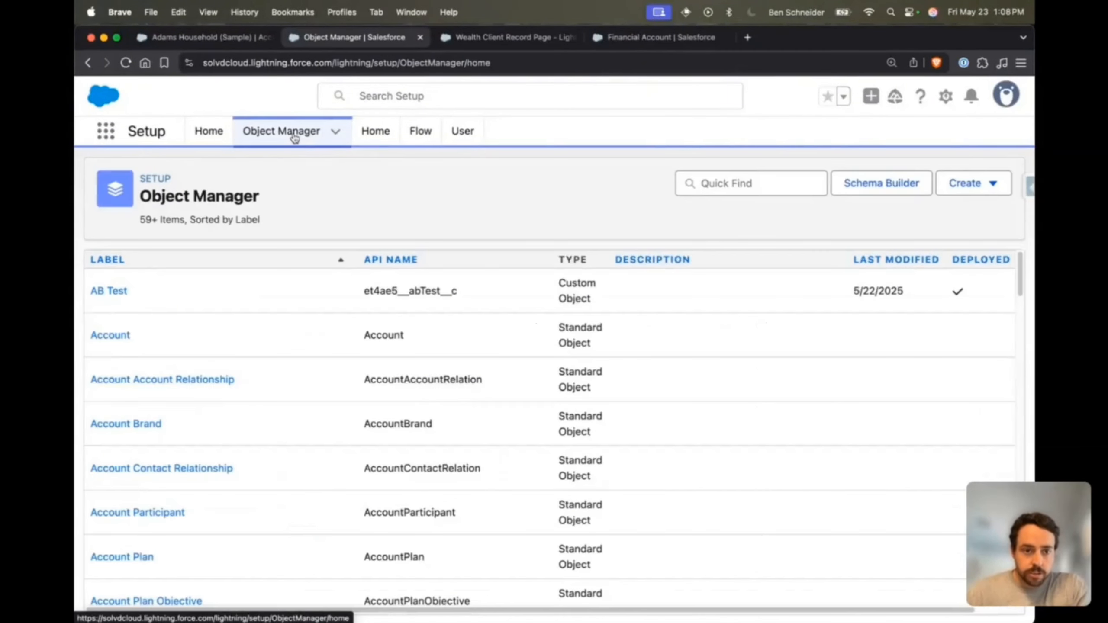
pyautogui.click(114, 336)
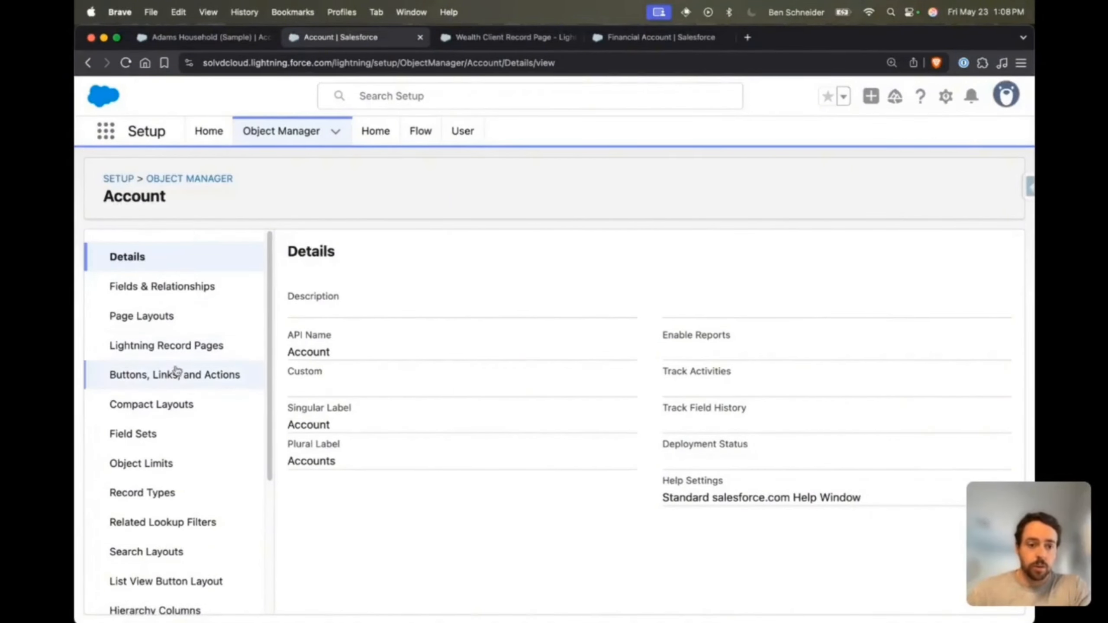
pyautogui.click(161, 347)
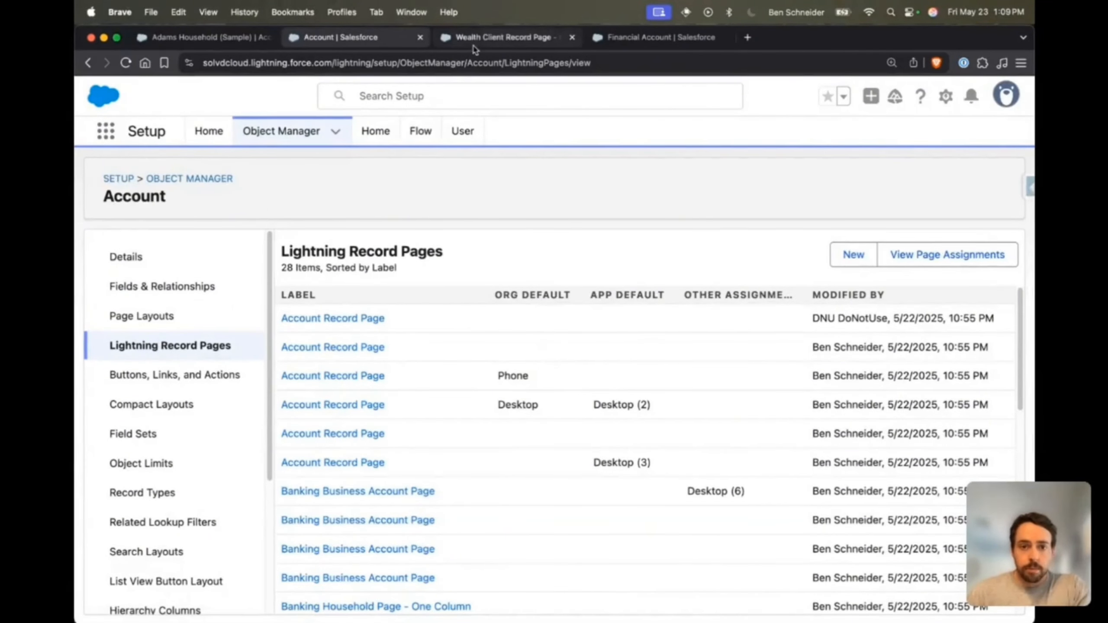
pyautogui.click(486, 42)
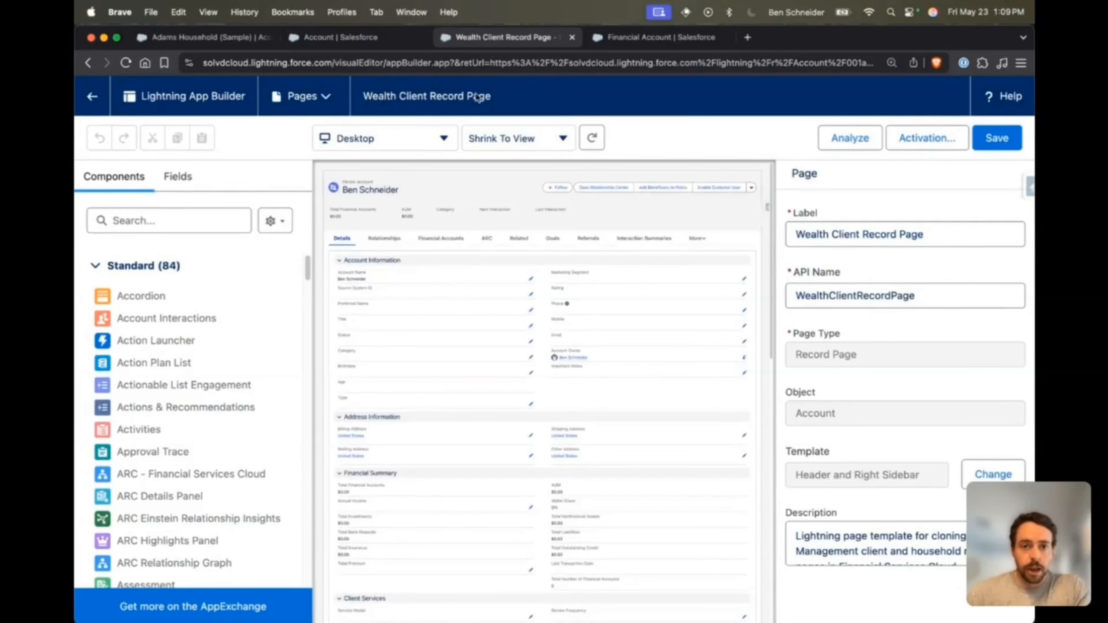
# Find the page-editing option for the household record, and inspect the Relationship Map component under Relationships on the Wealth Client Record Page.
pyautogui.click(224, 37)
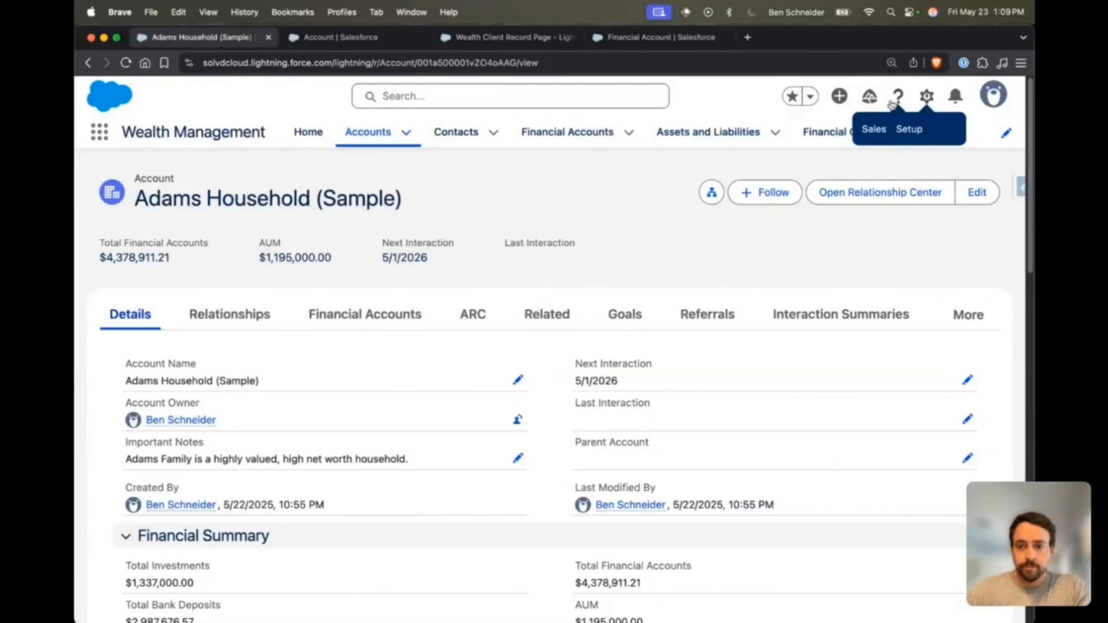
pyautogui.click(927, 97)
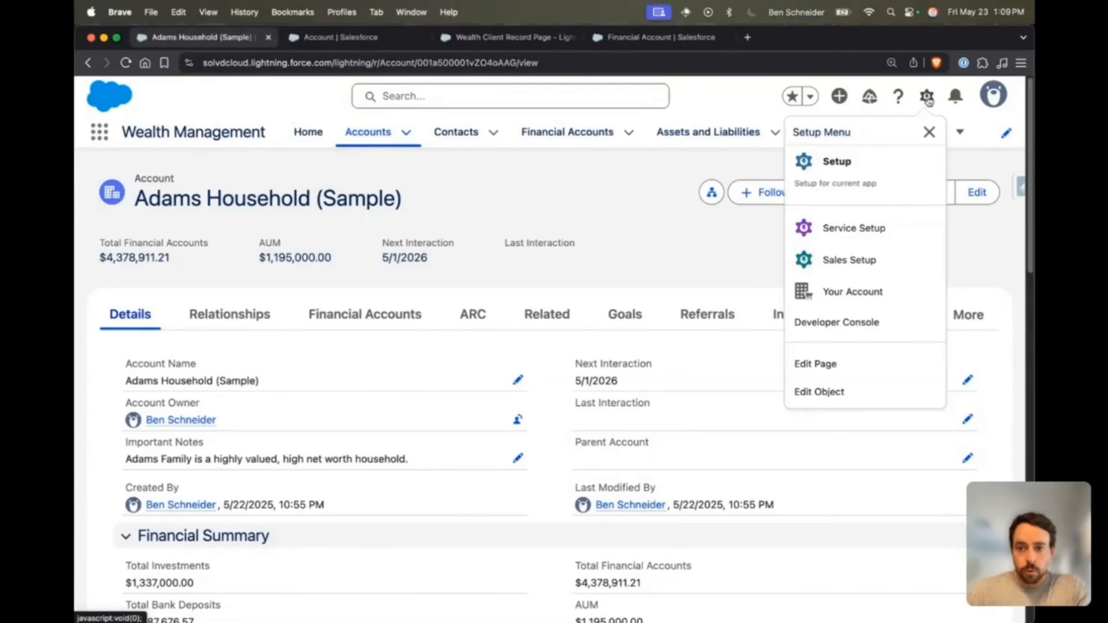
pyautogui.click(851, 369)
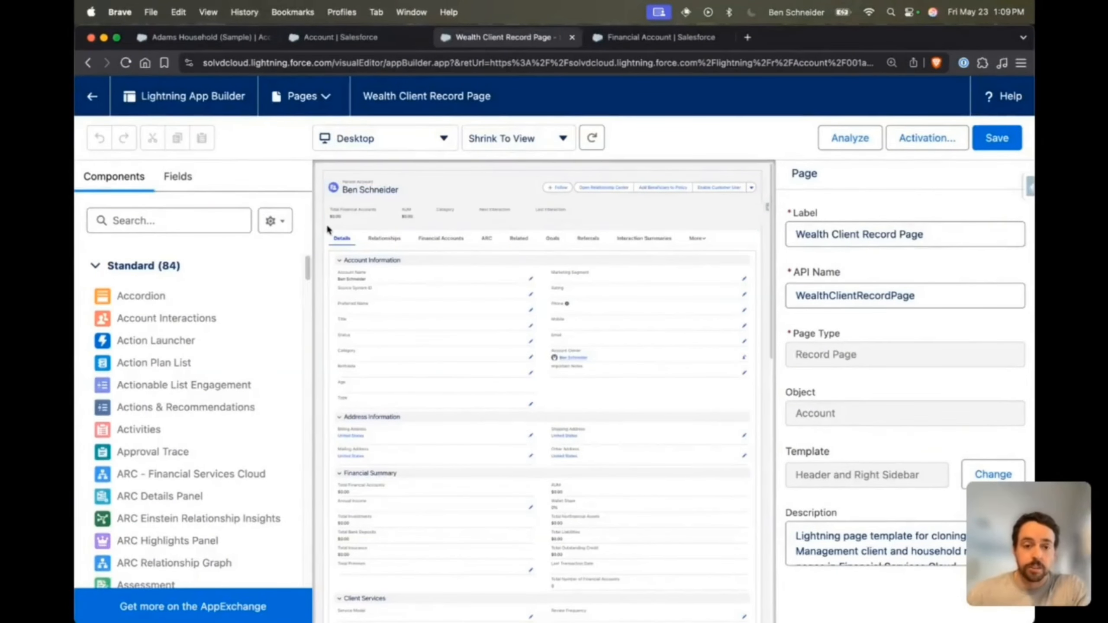
pyautogui.click(374, 239)
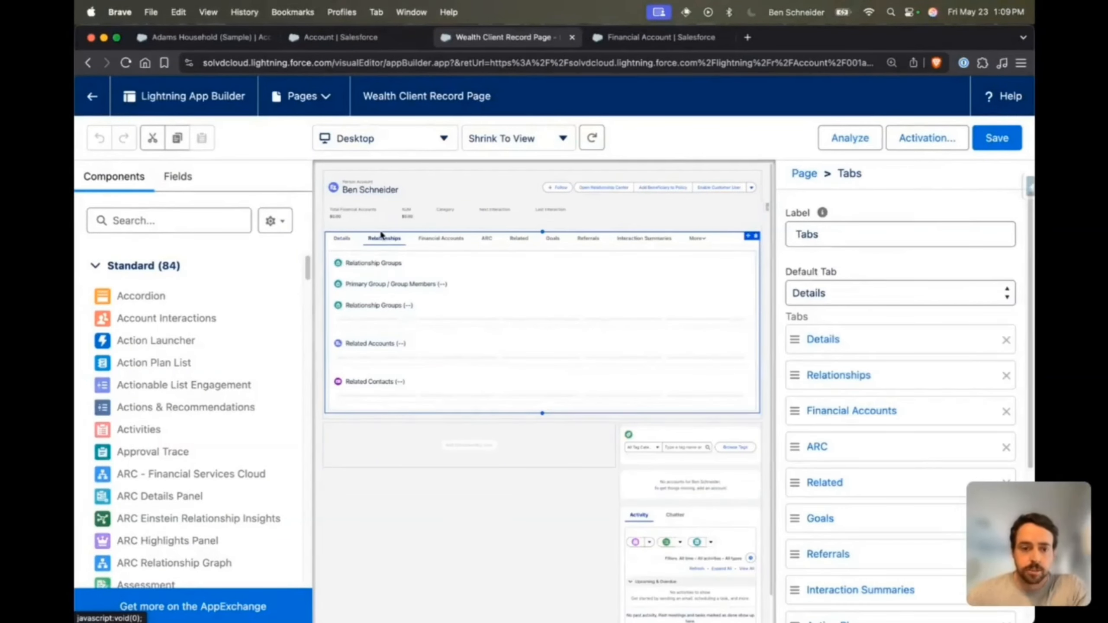
pyautogui.click(580, 310)
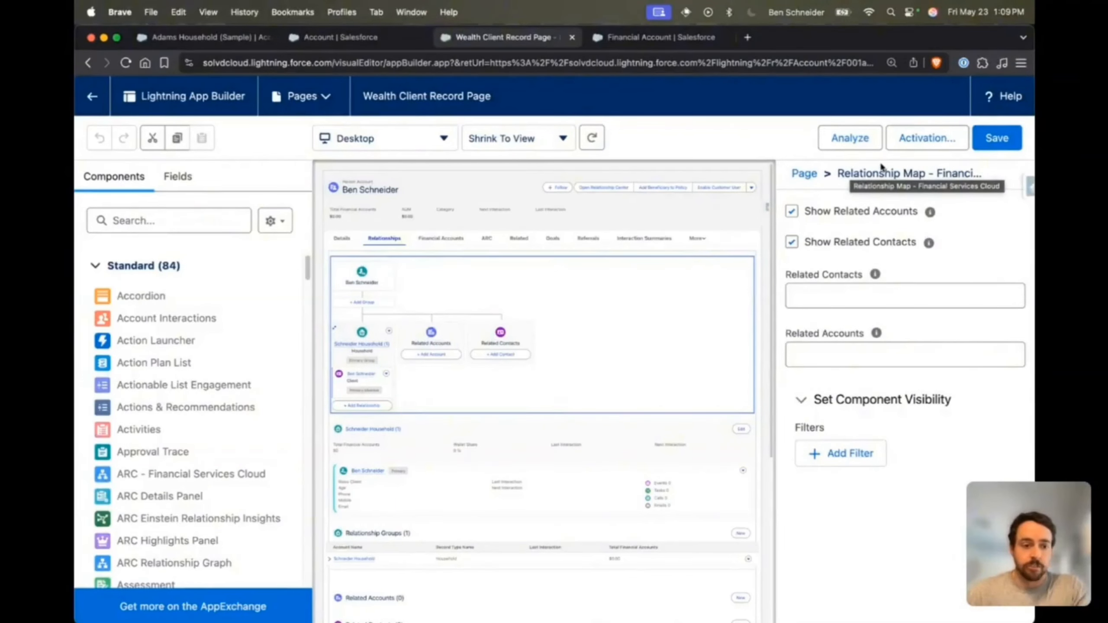
# Search the components for "relationship", try adding a second Relationship Map below the existing one, and remove the copy.
pyautogui.click(217, 218)
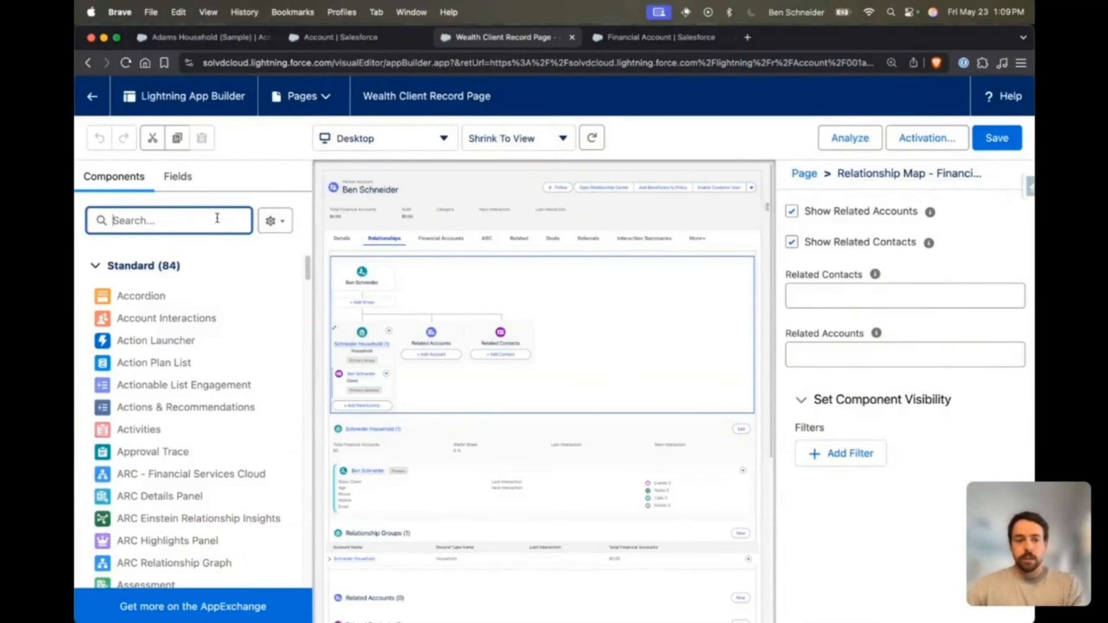
pyautogui.write('relationship')
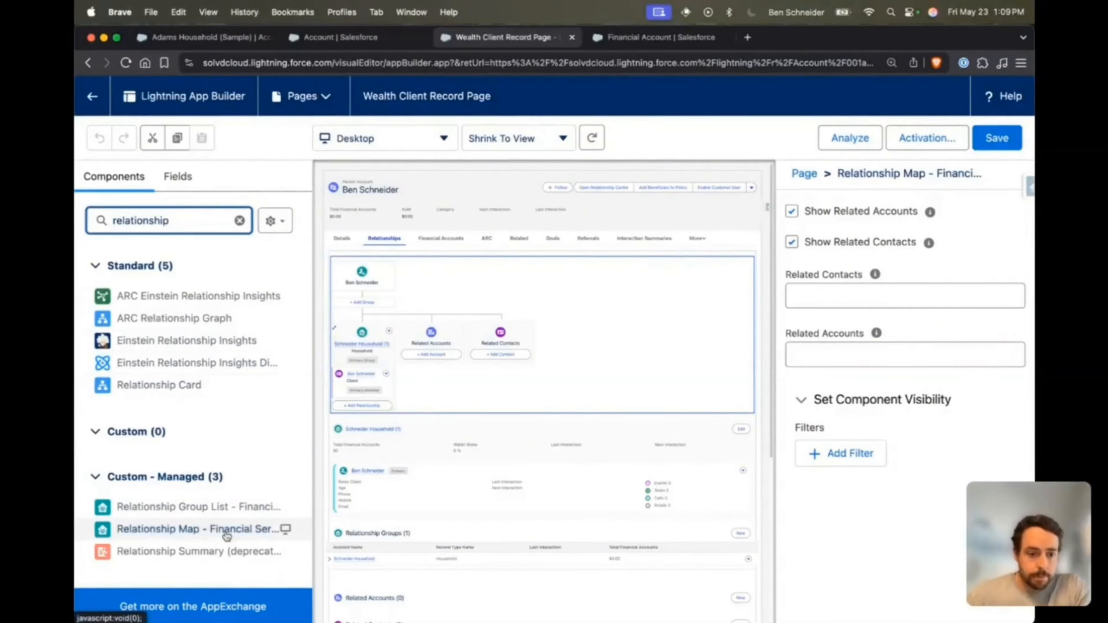
pyautogui.moveTo(213, 529); pyautogui.dragTo(397, 443)
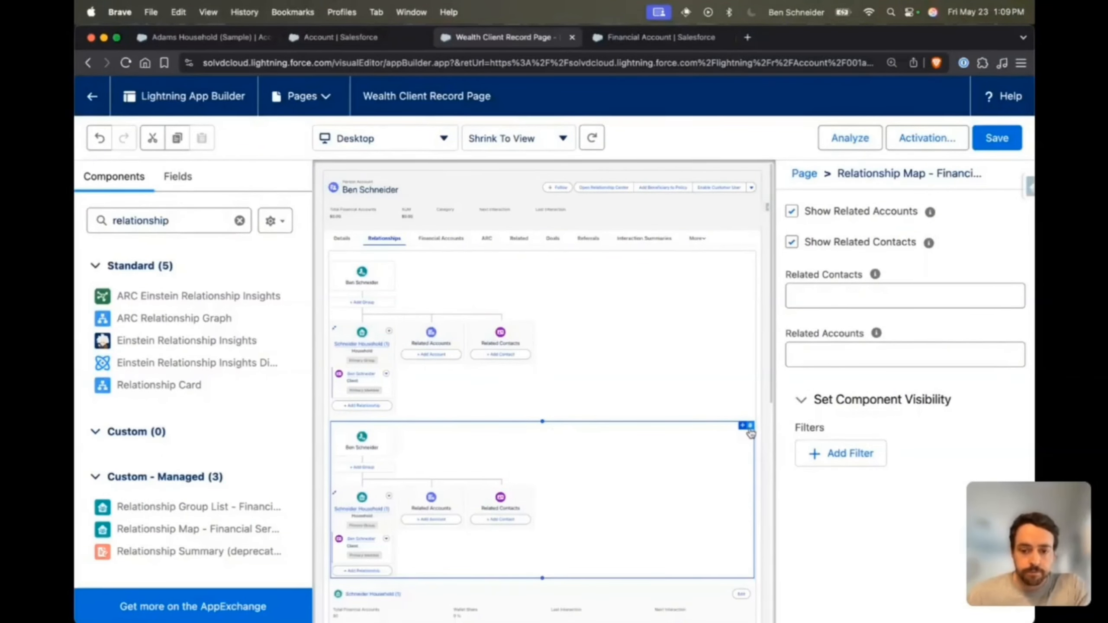
pyautogui.click(750, 426)
# Inspect the Group Members, Relationship Group List and Related Account components under Relationships on the Wealth Client Record Page.
pyautogui.scroll(-2, 509, 417)
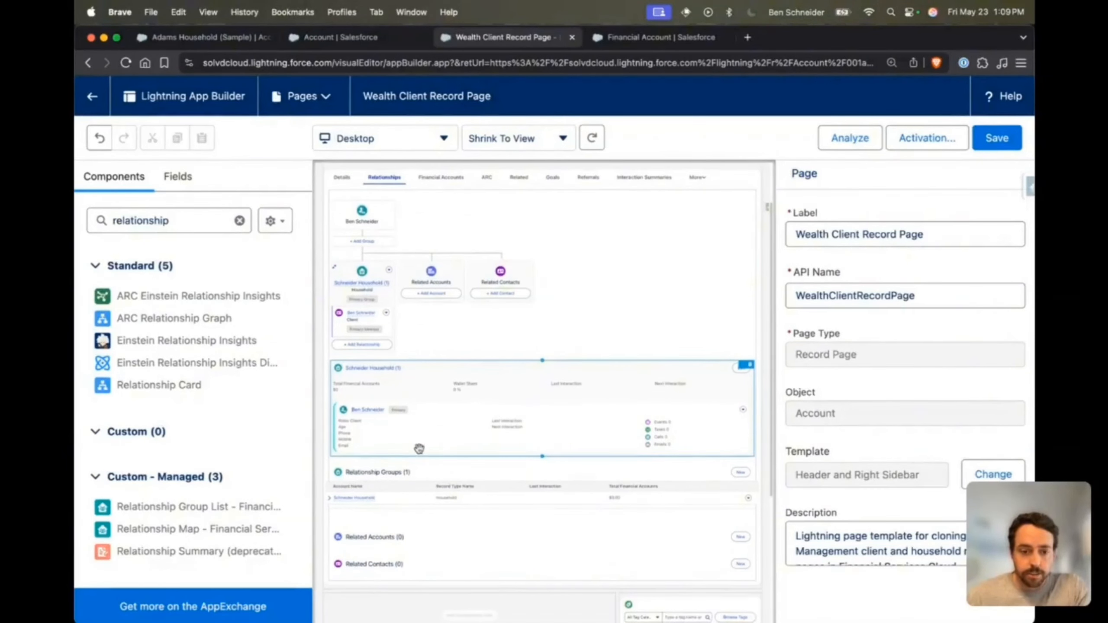
pyautogui.click(421, 401)
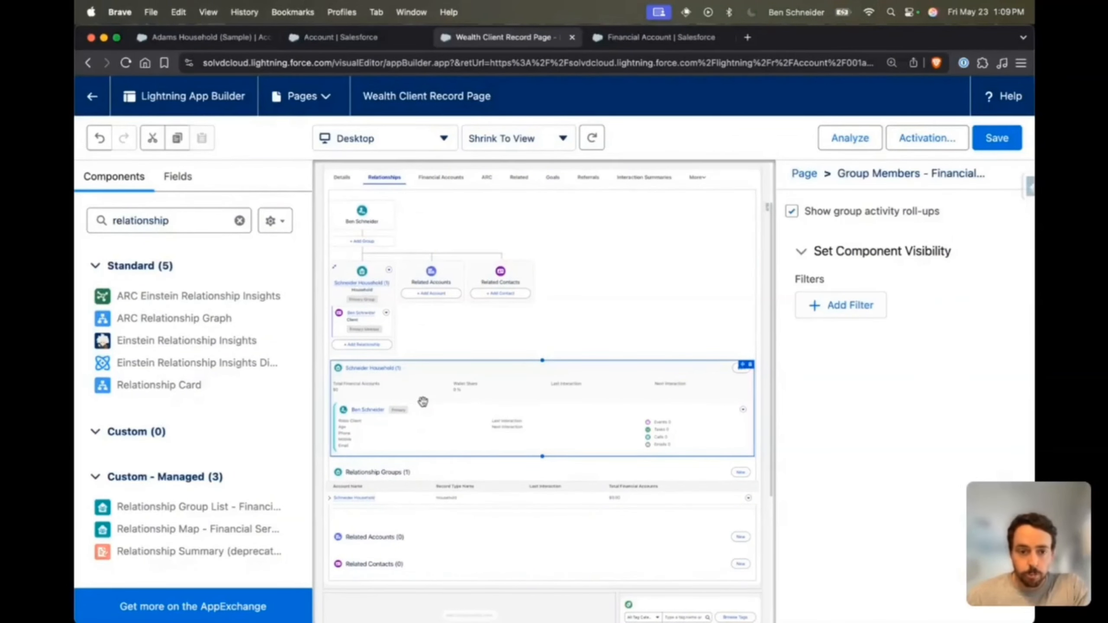
pyautogui.click(394, 471)
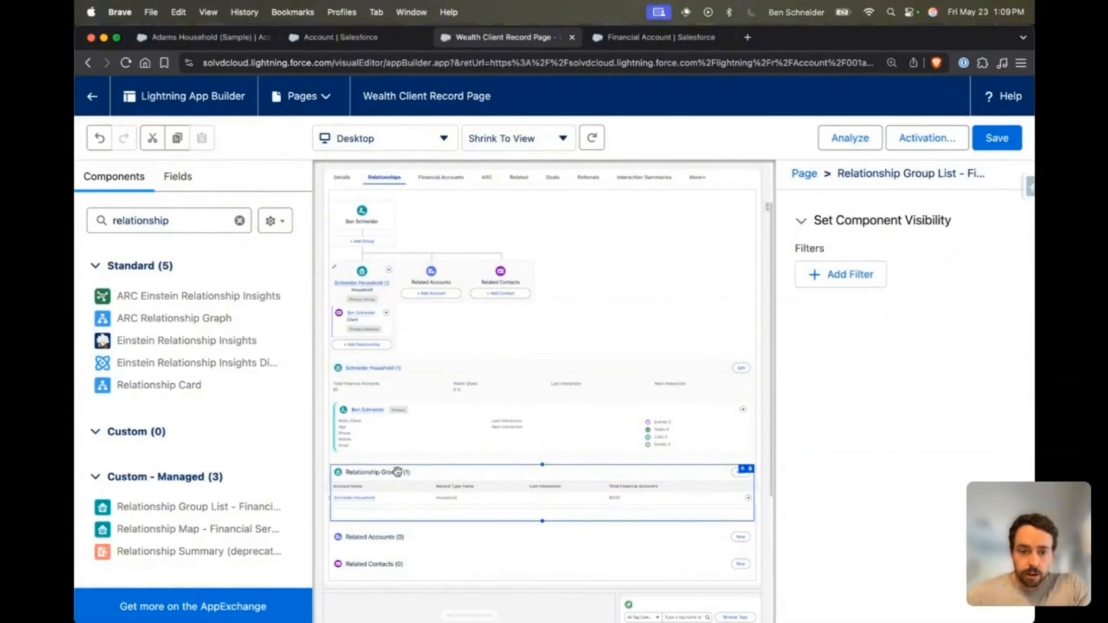
pyautogui.click(391, 536)
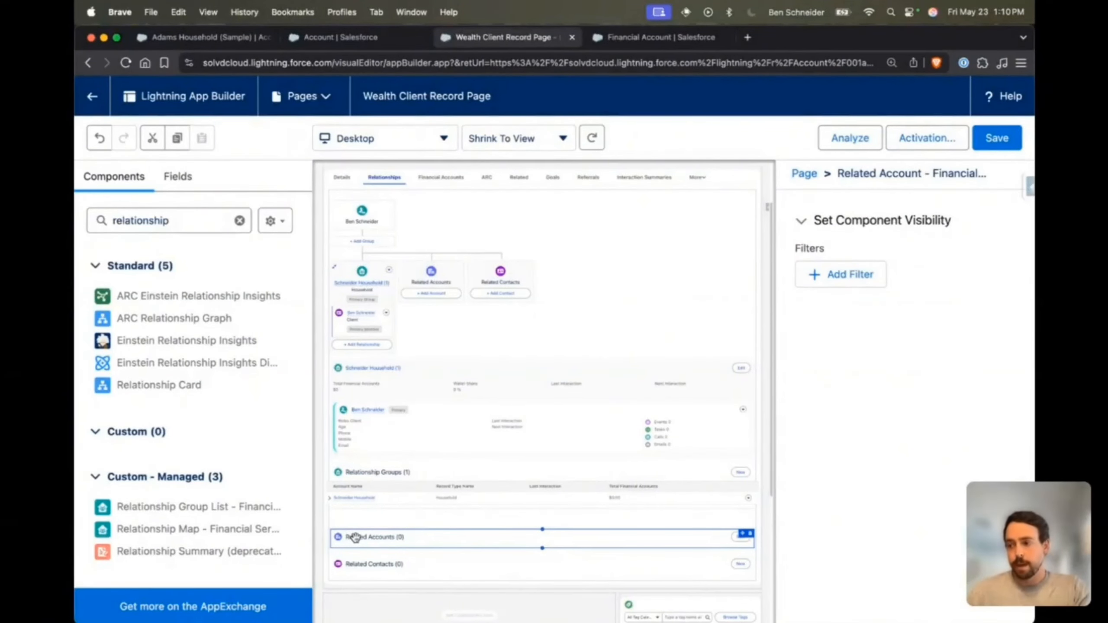
pyautogui.click(623, 558)
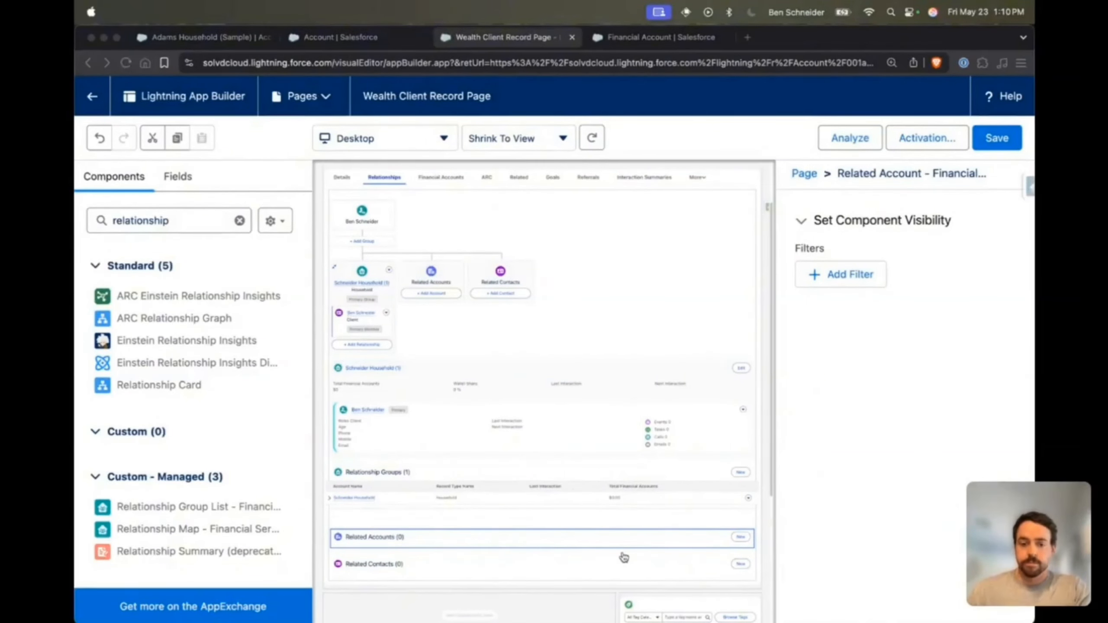
# Open the Account Contact Relationship object in Object Manager and view the details of its Roles field.
pyautogui.click(203, 38)
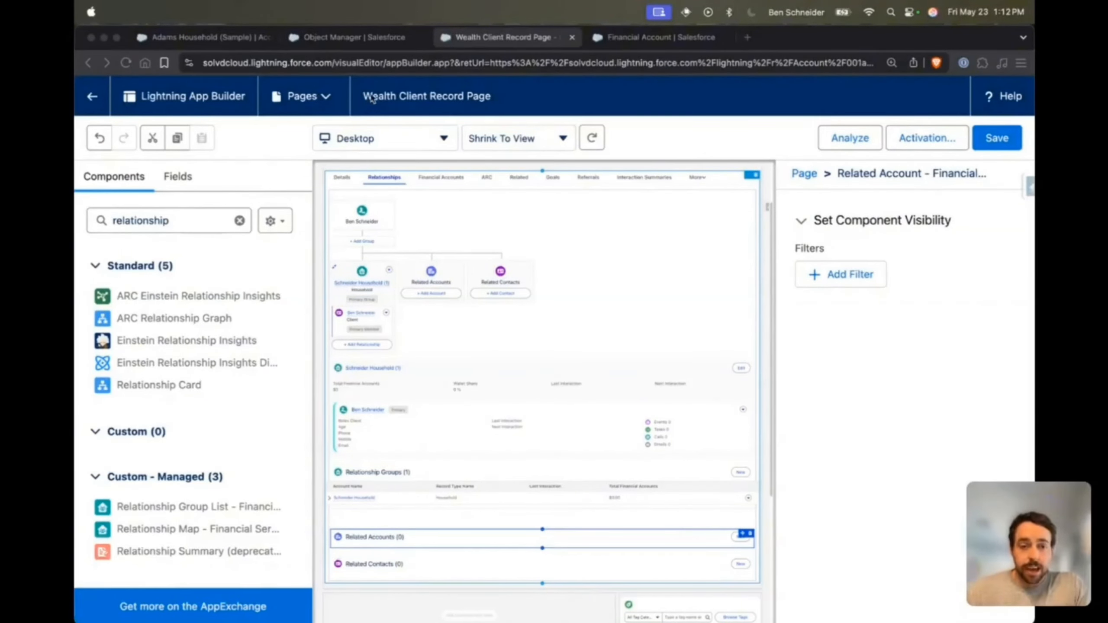
pyautogui.click(374, 39)
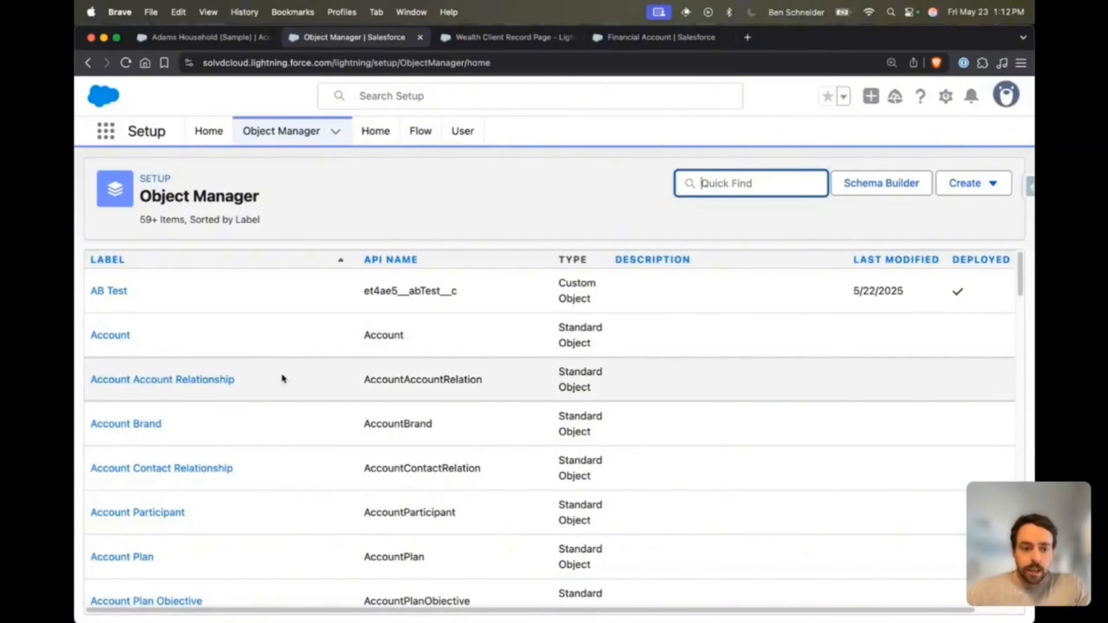
pyautogui.click(148, 472)
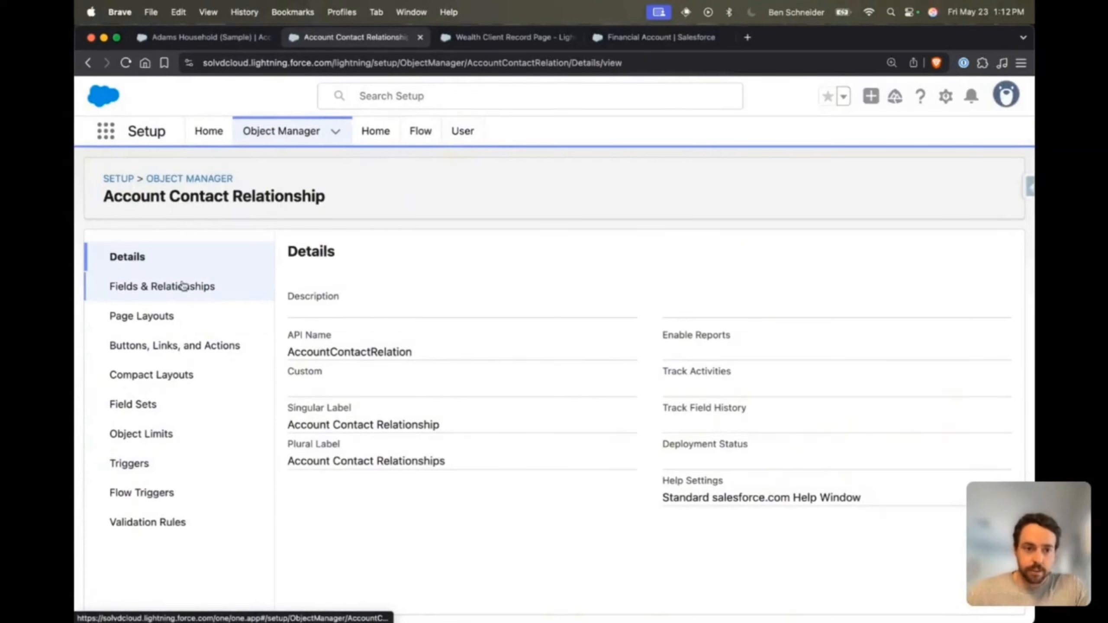
pyautogui.click(183, 286)
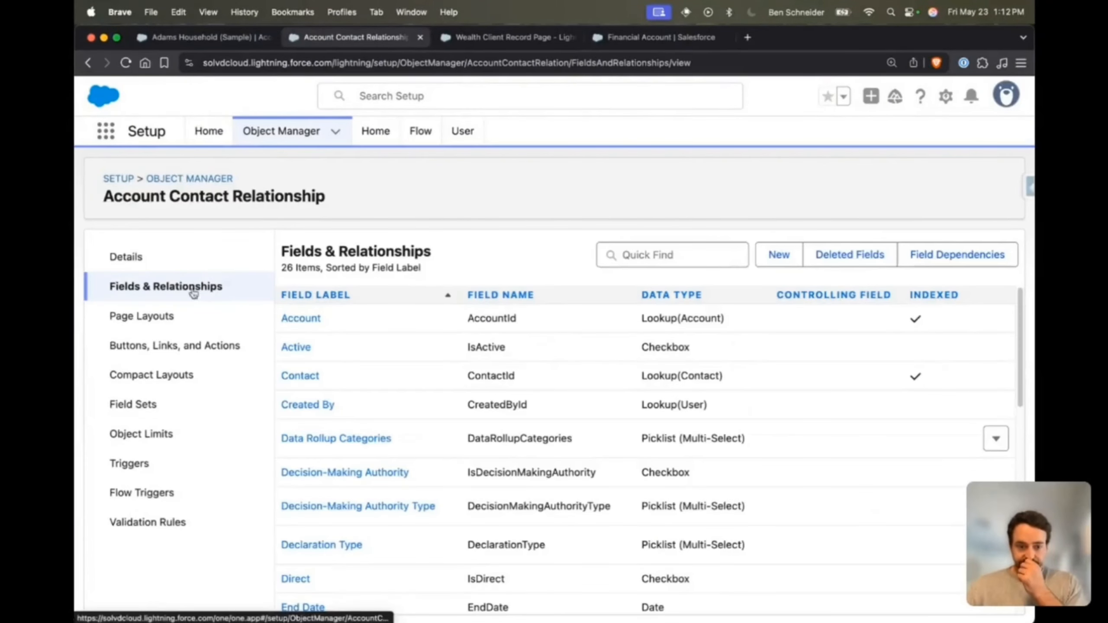
pyautogui.scroll(-10, 370, 404)
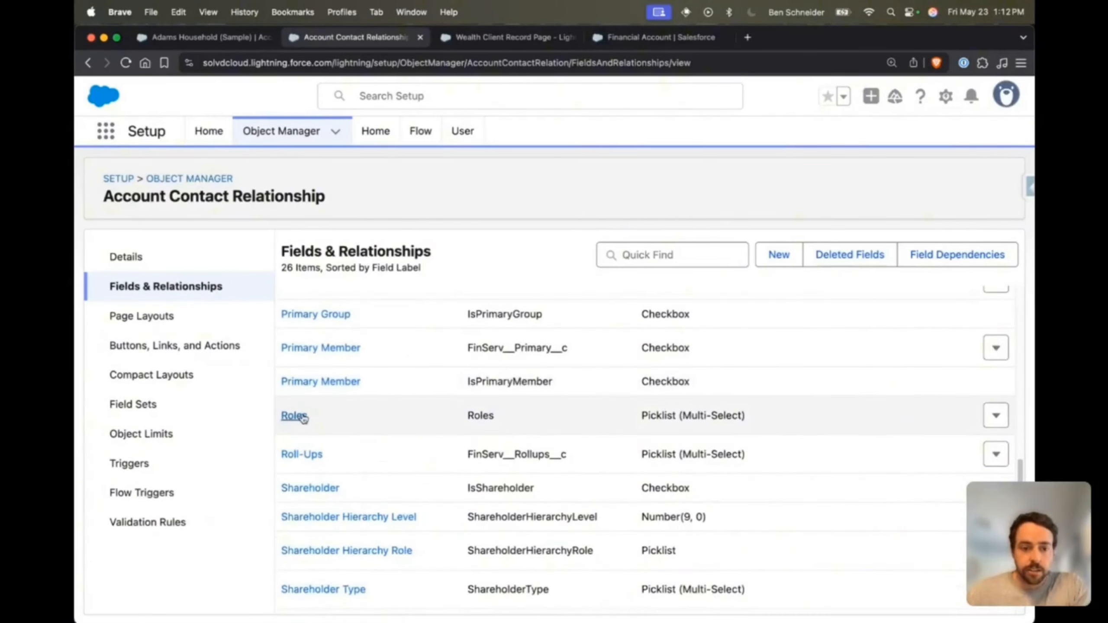
pyautogui.click(297, 415)
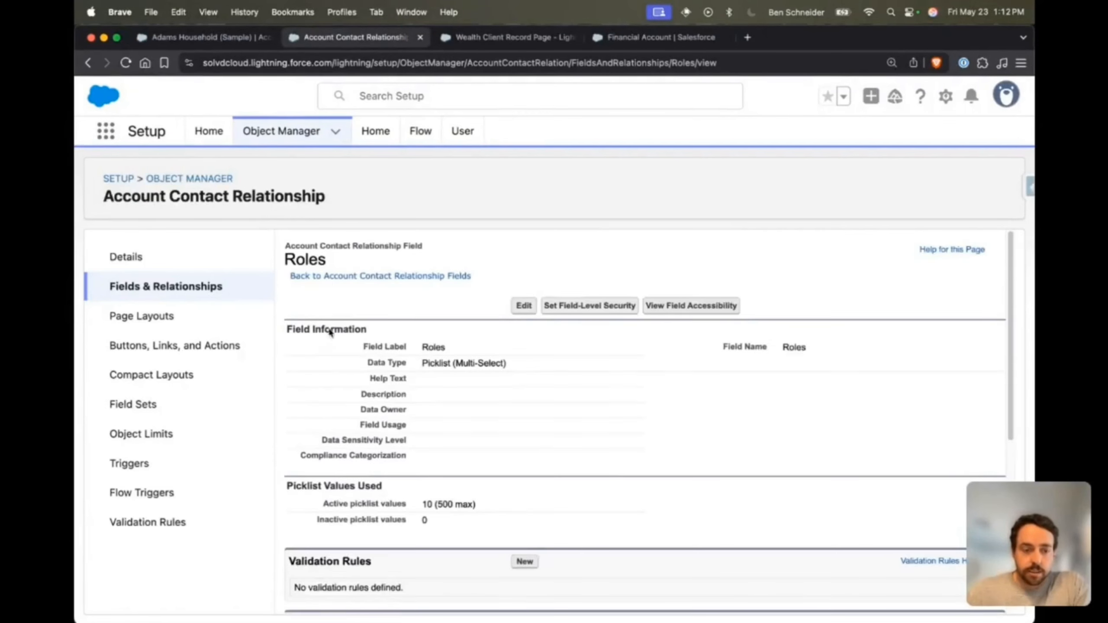
# Open the sample household's relationship group for editing and view the Role in Group options for the first member.
pyautogui.click(209, 35)
pyautogui.click(248, 322)
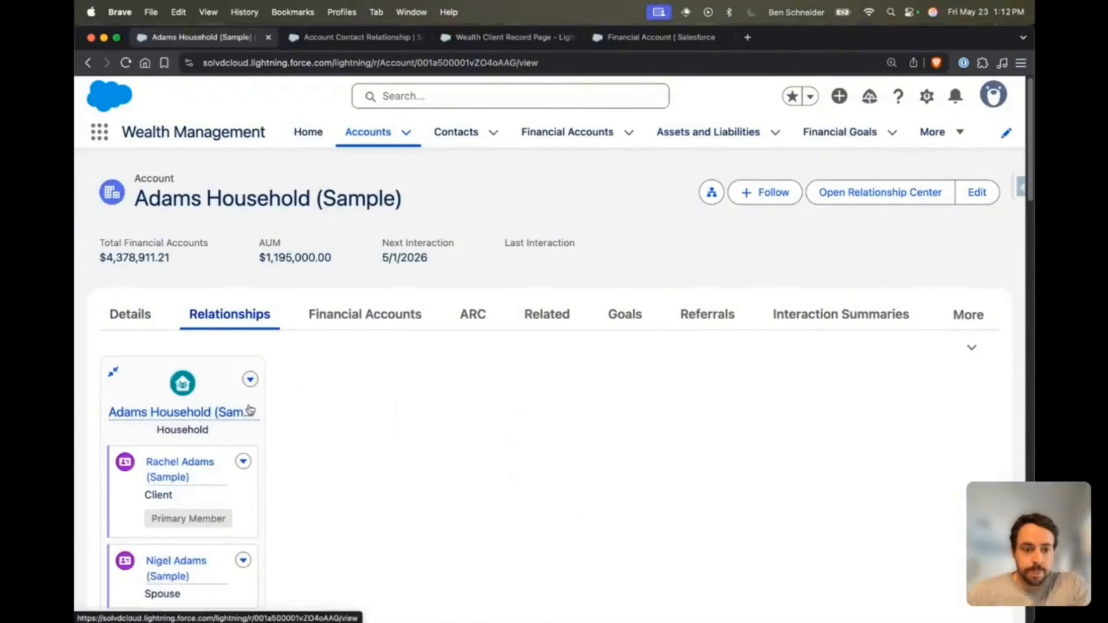
pyautogui.click(250, 379)
pyautogui.click(262, 413)
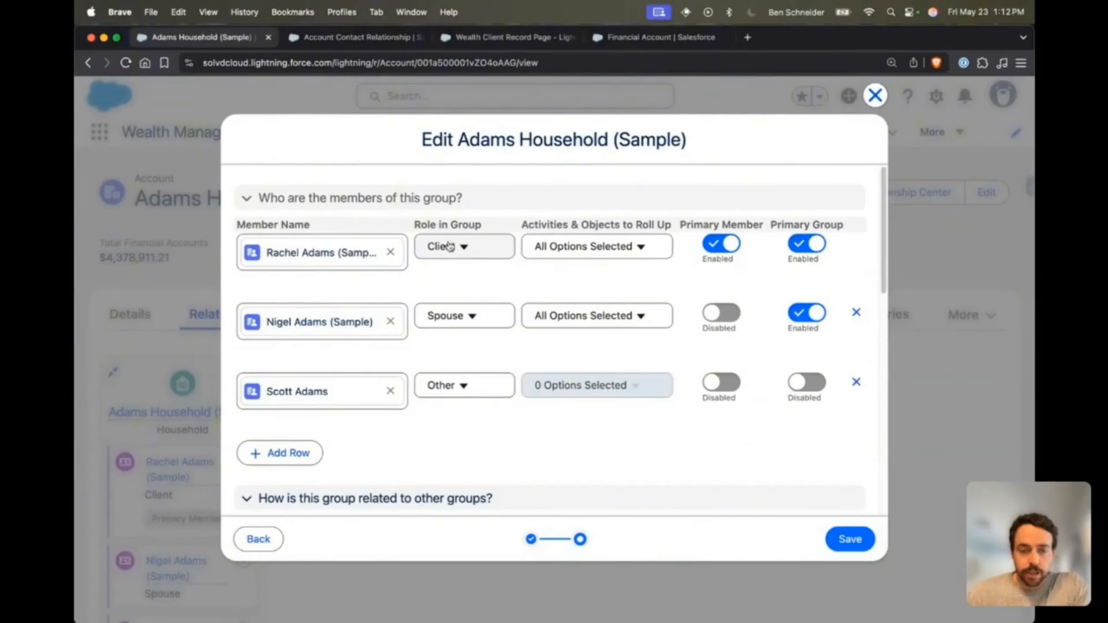
pyautogui.click(441, 248)
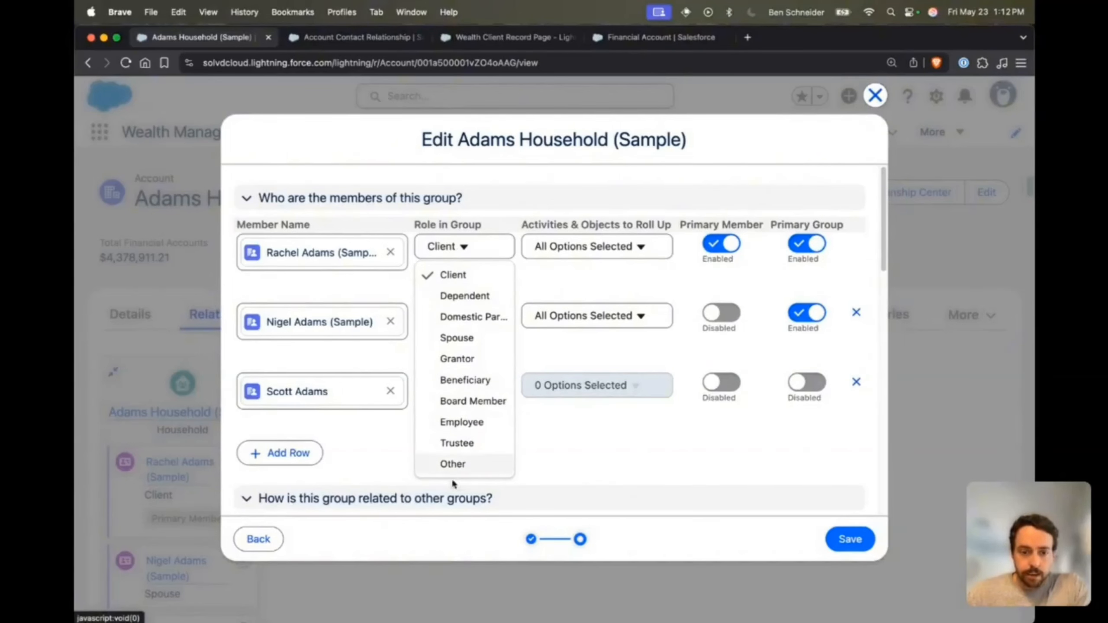
# Compare the group role options with the Roles field's picklist values, and close the household group editor without saving.
pyautogui.click(364, 39)
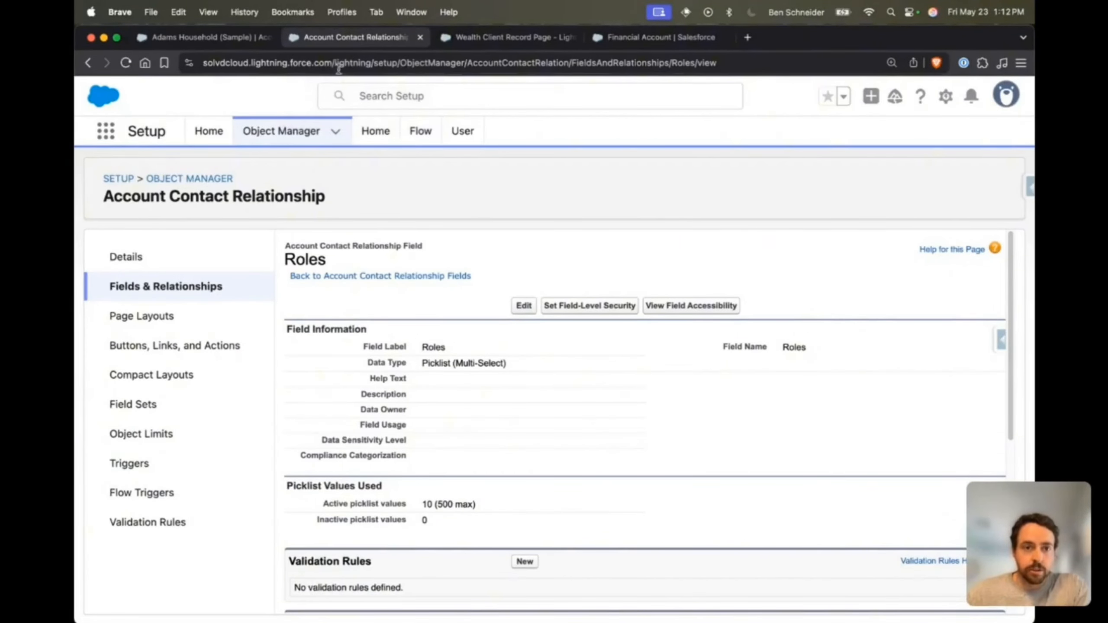
pyautogui.scroll(-7, 435, 396)
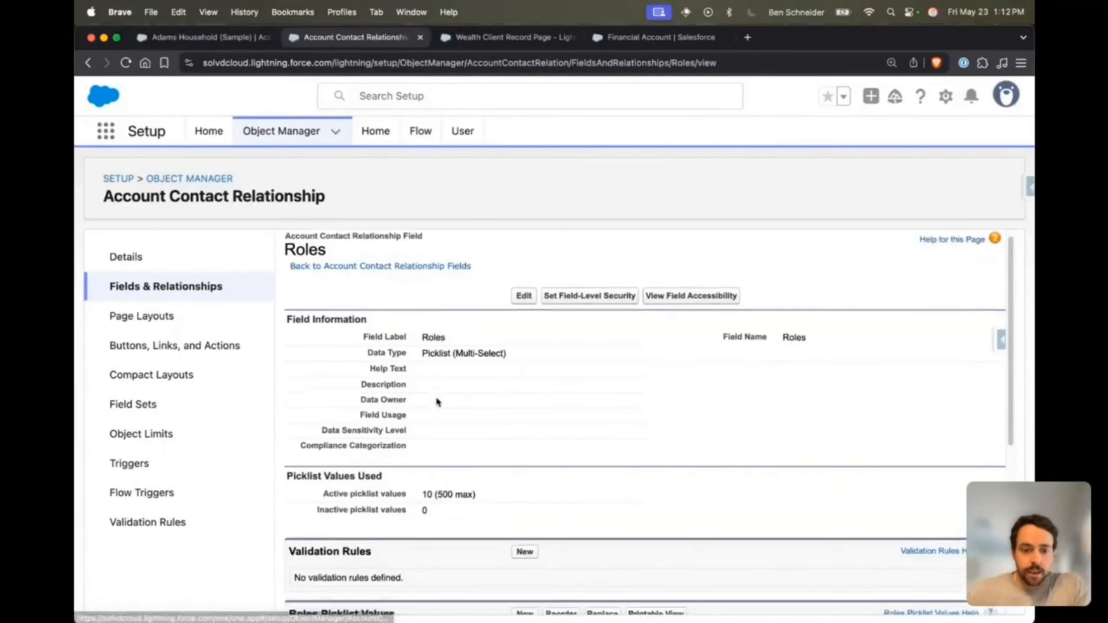
pyautogui.scroll(-1, 435, 398)
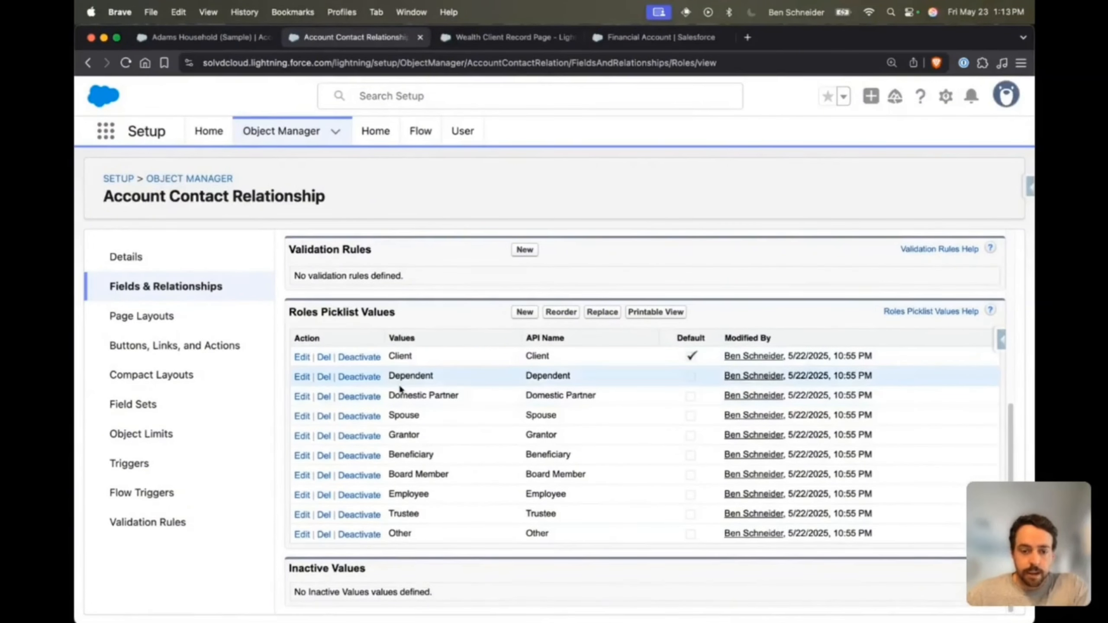
pyautogui.scroll(7, 411, 475)
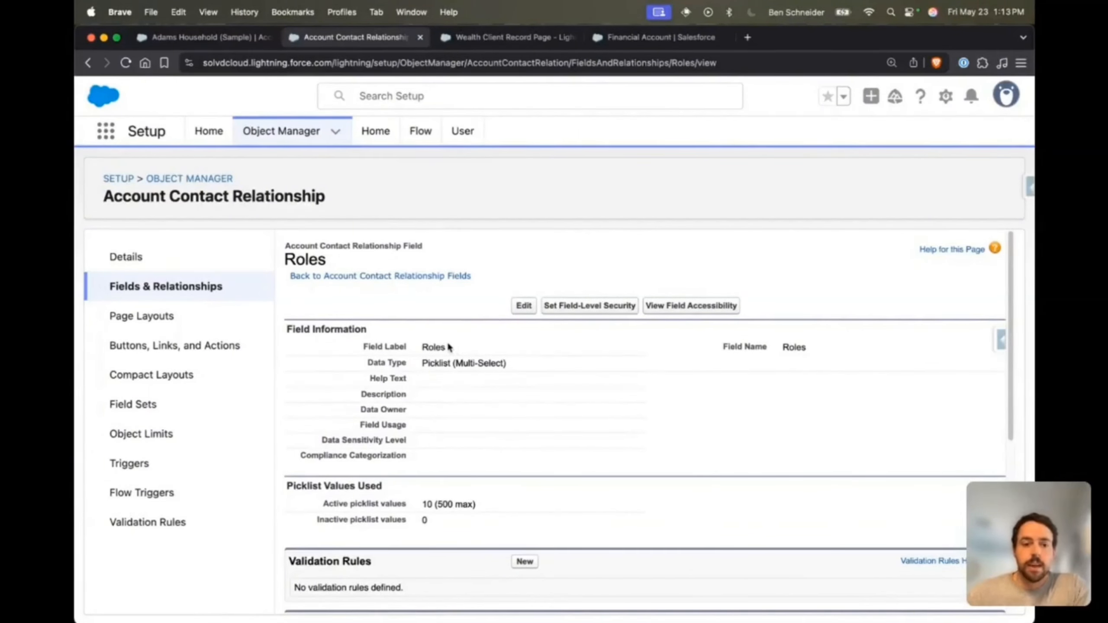
pyautogui.click(226, 39)
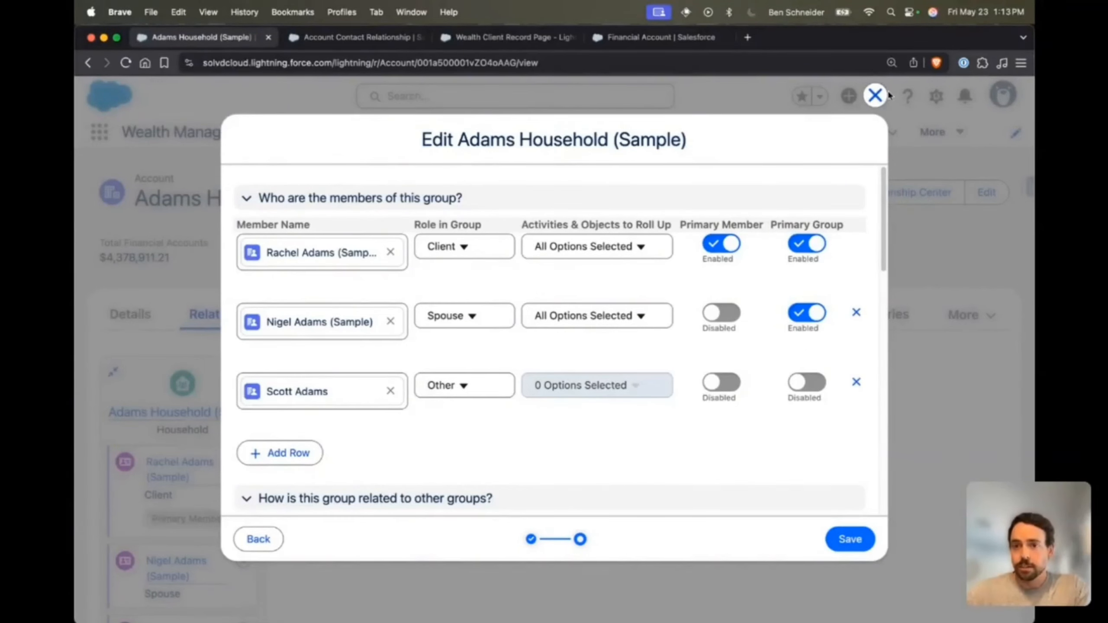
pyautogui.click(874, 96)
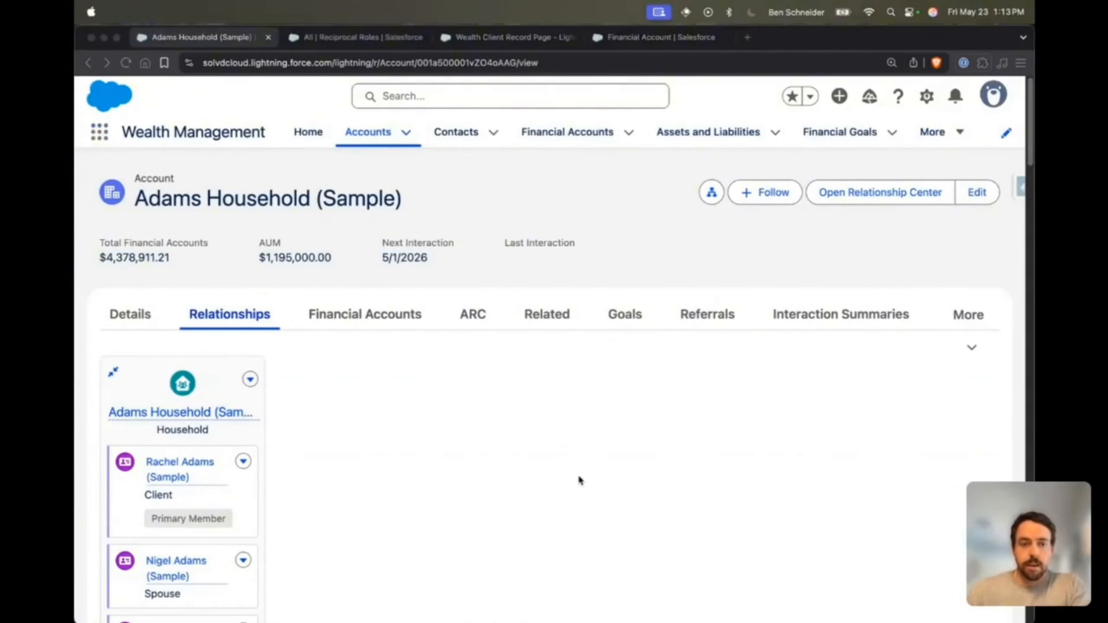
# Search the available apps and items for "recipro" and open the Reciprocal Roles list.
pyautogui.click(174, 166)
pyautogui.click(101, 134)
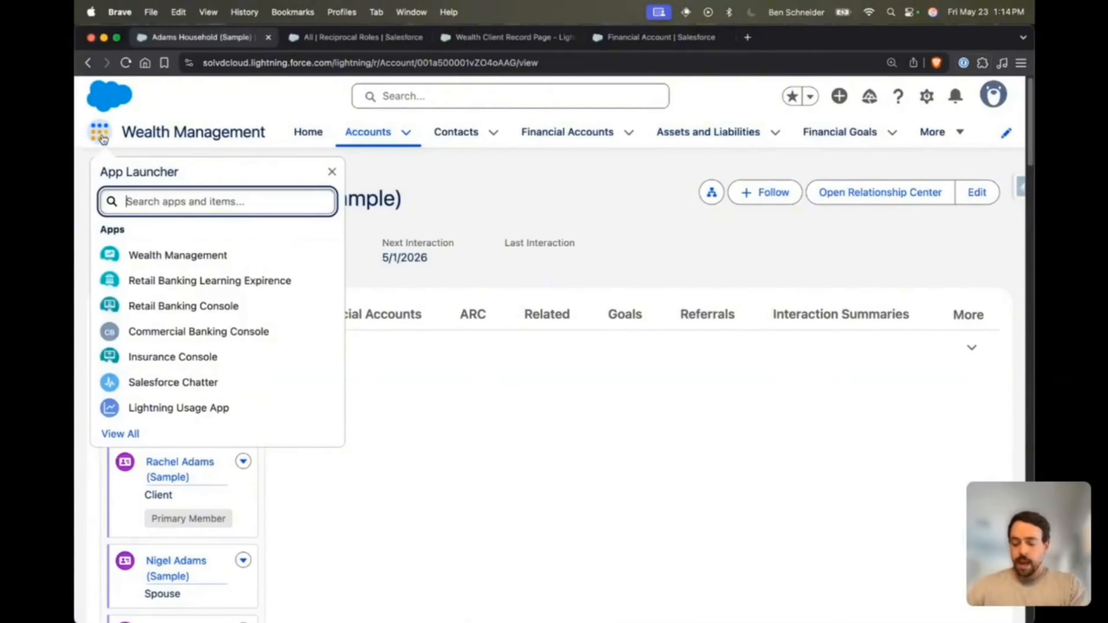
pyautogui.write('re')
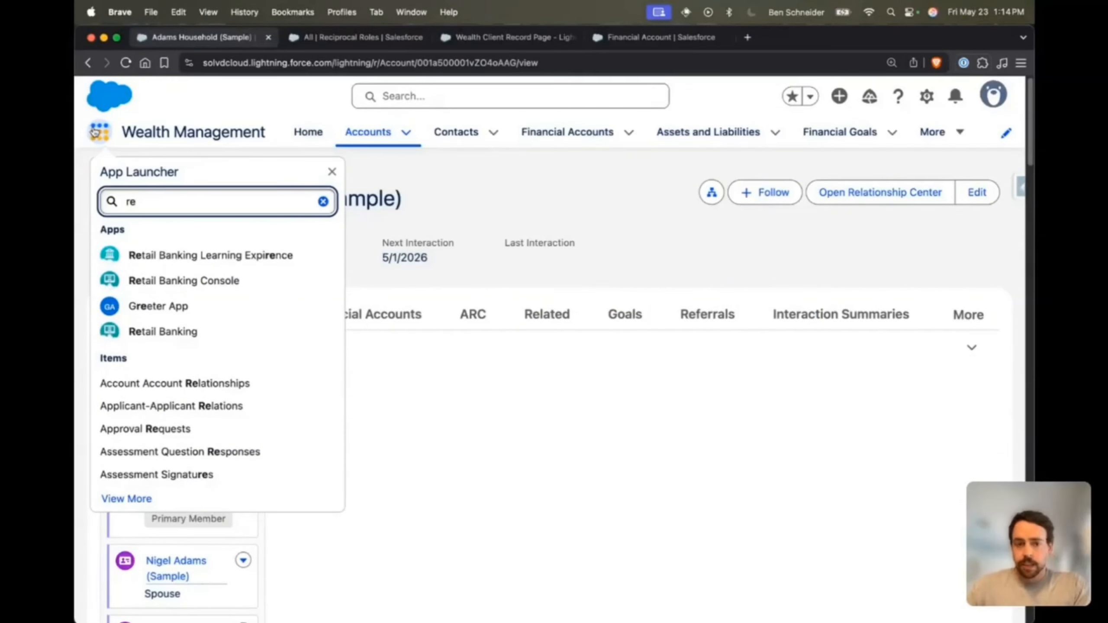
pyautogui.write('cipro')
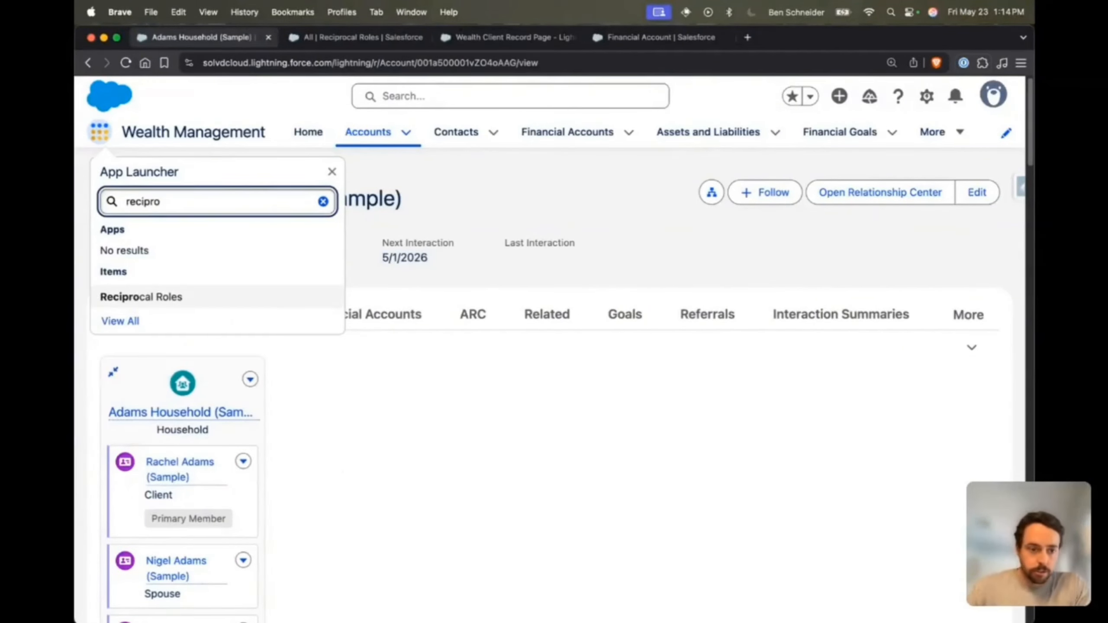
pyautogui.click(161, 298)
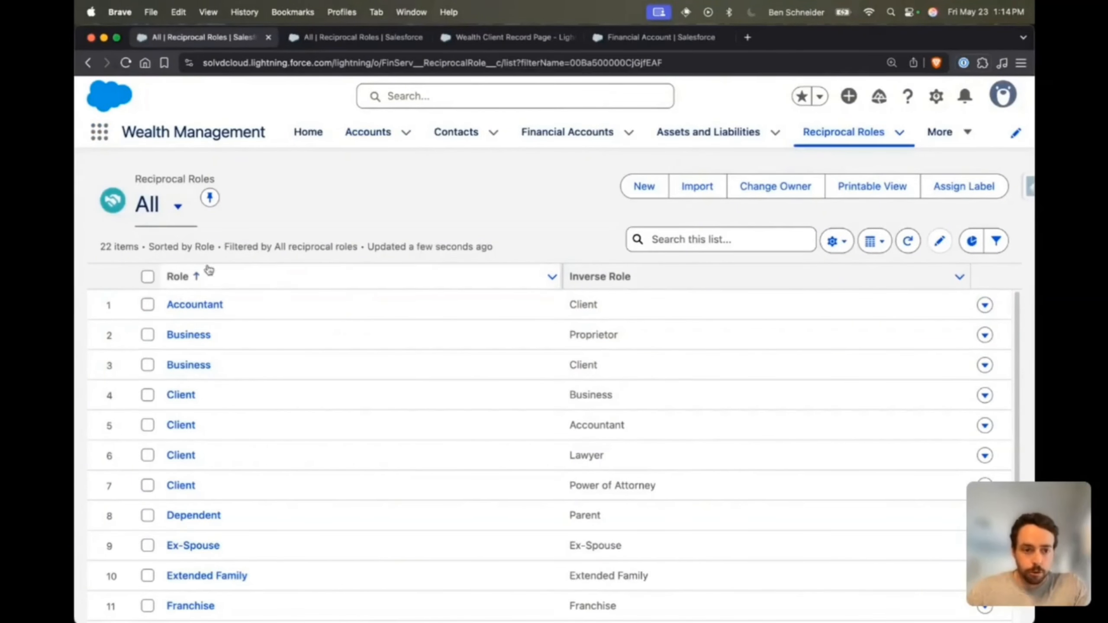
# Open the Accountant reciprocal role and examine its Role and Inverse Role values.
pyautogui.click(210, 308)
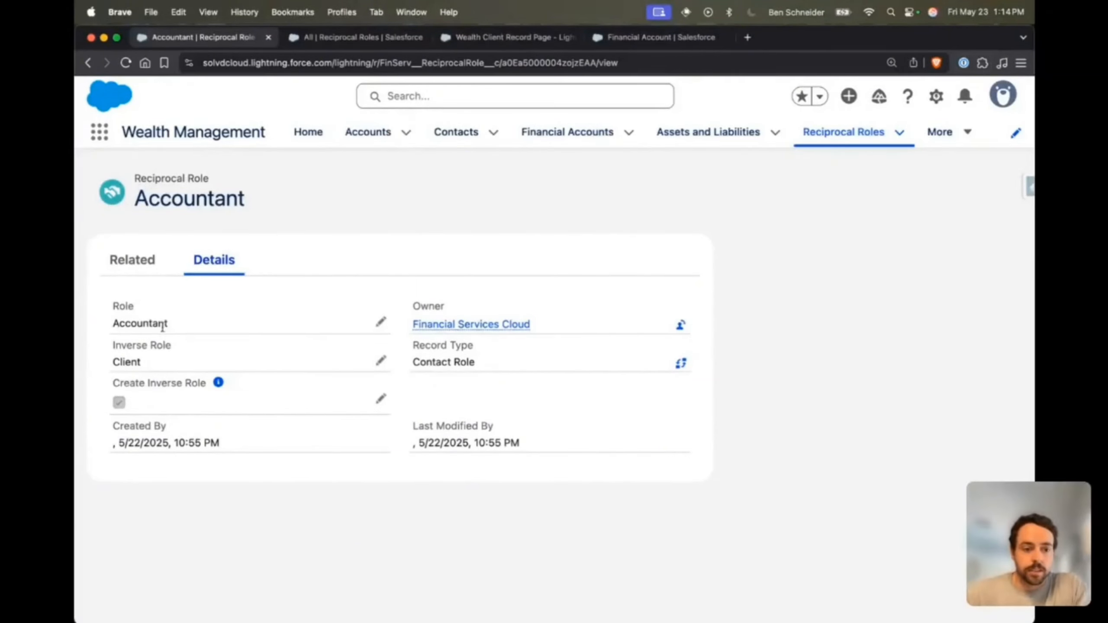
pyautogui.moveTo(117, 322); pyautogui.dragTo(167, 324)
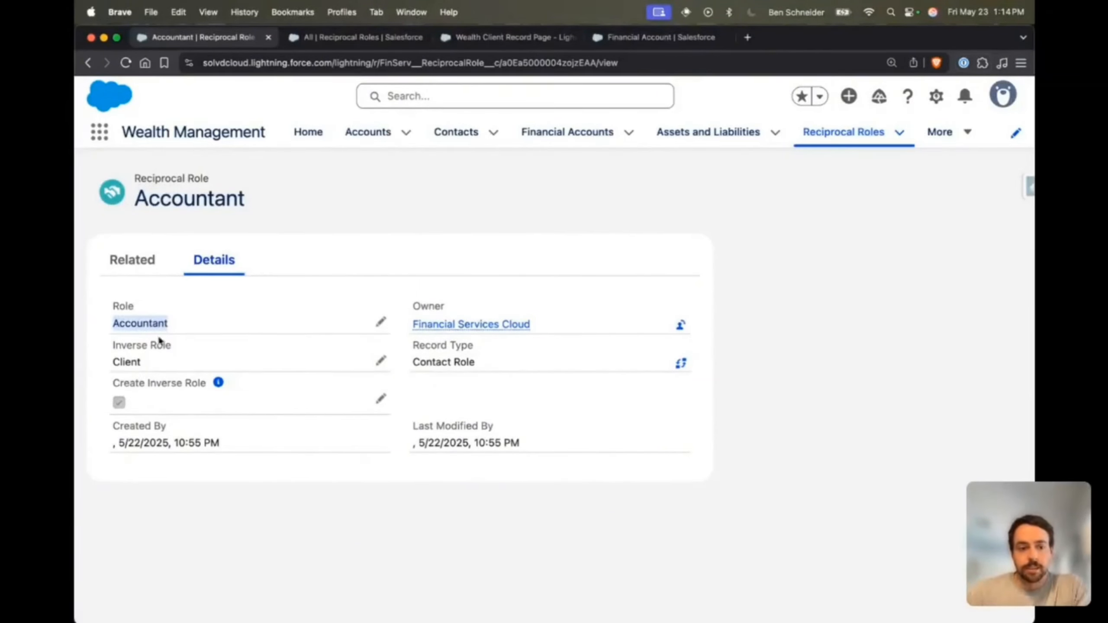
pyautogui.moveTo(115, 364); pyautogui.dragTo(142, 366)
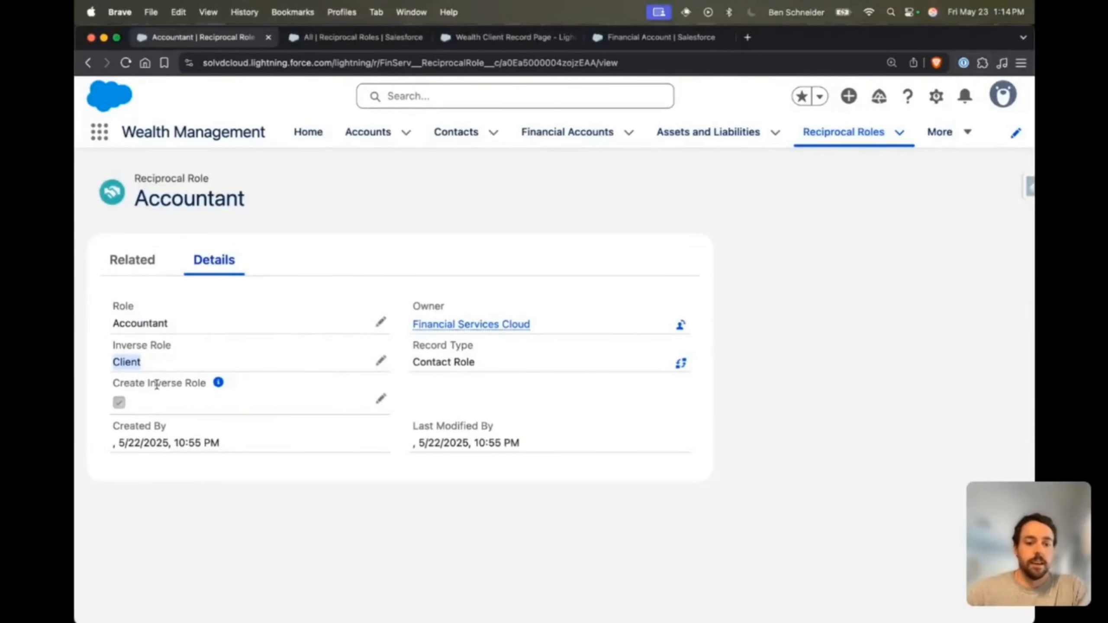
pyautogui.click(401, 392)
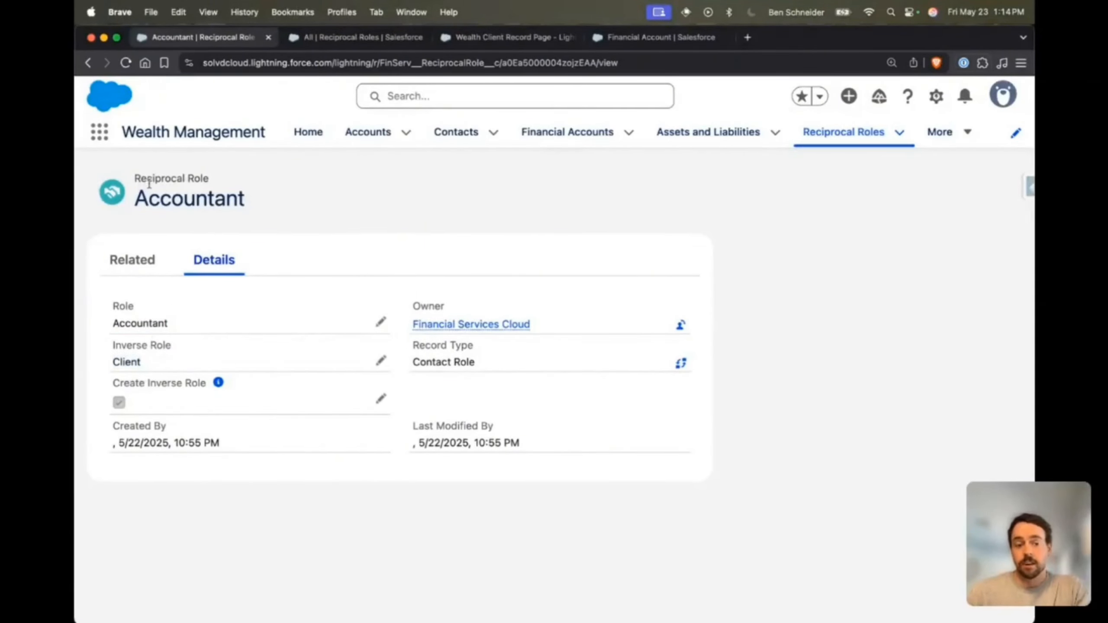
pyautogui.moveTo(134, 178); pyautogui.dragTo(204, 179)
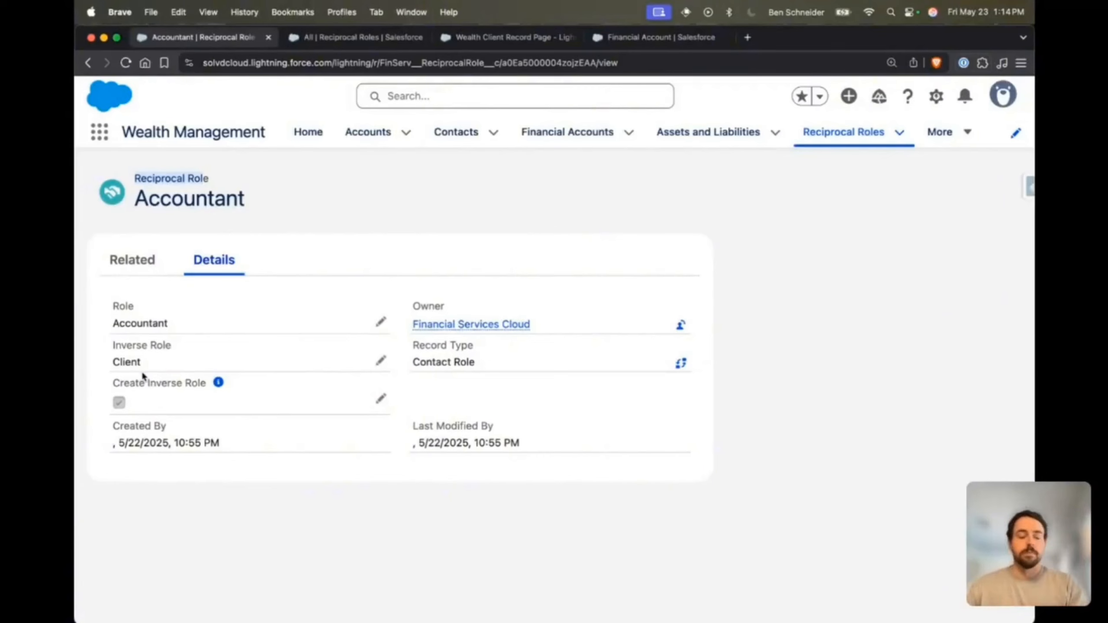
# Reopen the sample household from the accounts list and view its relationship map as far as the Related Contacts group.
pyautogui.click(366, 136)
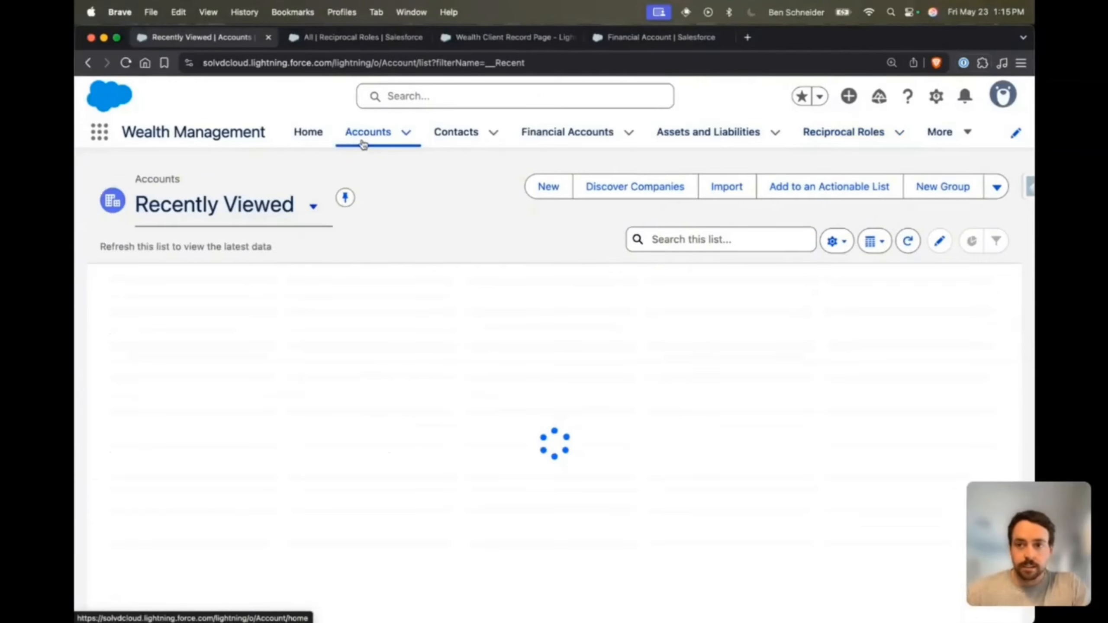
pyautogui.click(266, 304)
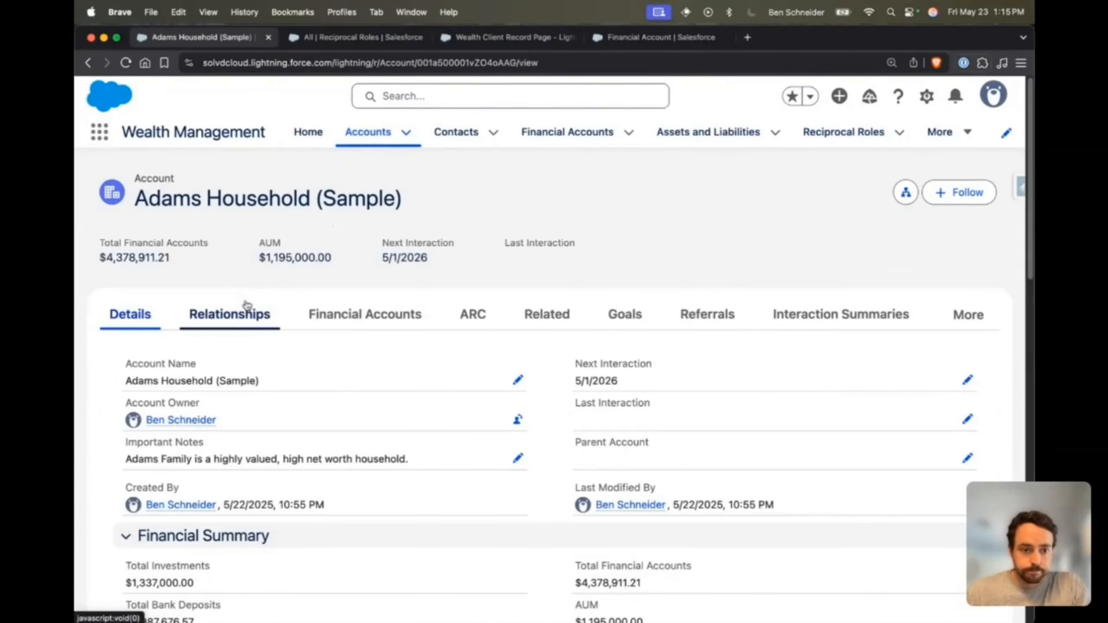
pyautogui.click(246, 318)
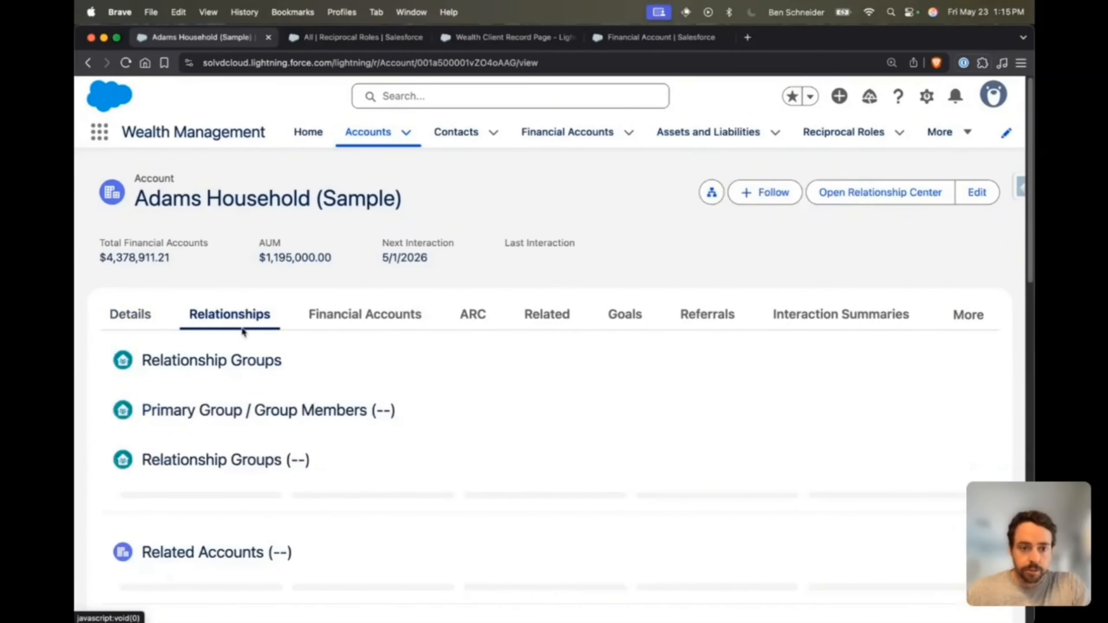
pyautogui.scroll(-5, 301, 340)
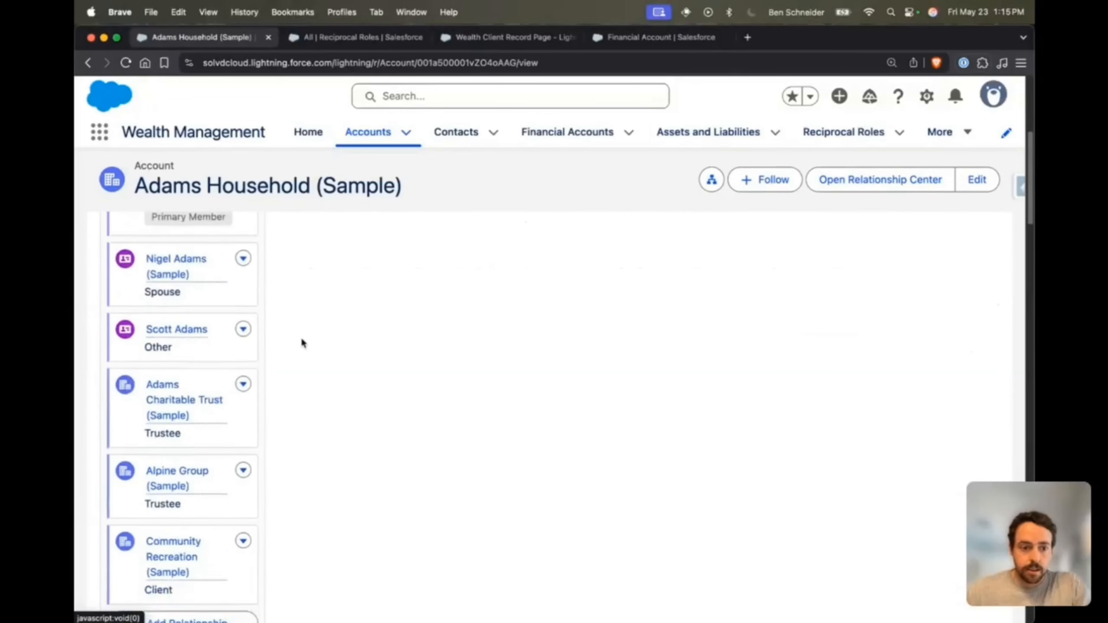
pyautogui.scroll(-8, 301, 343)
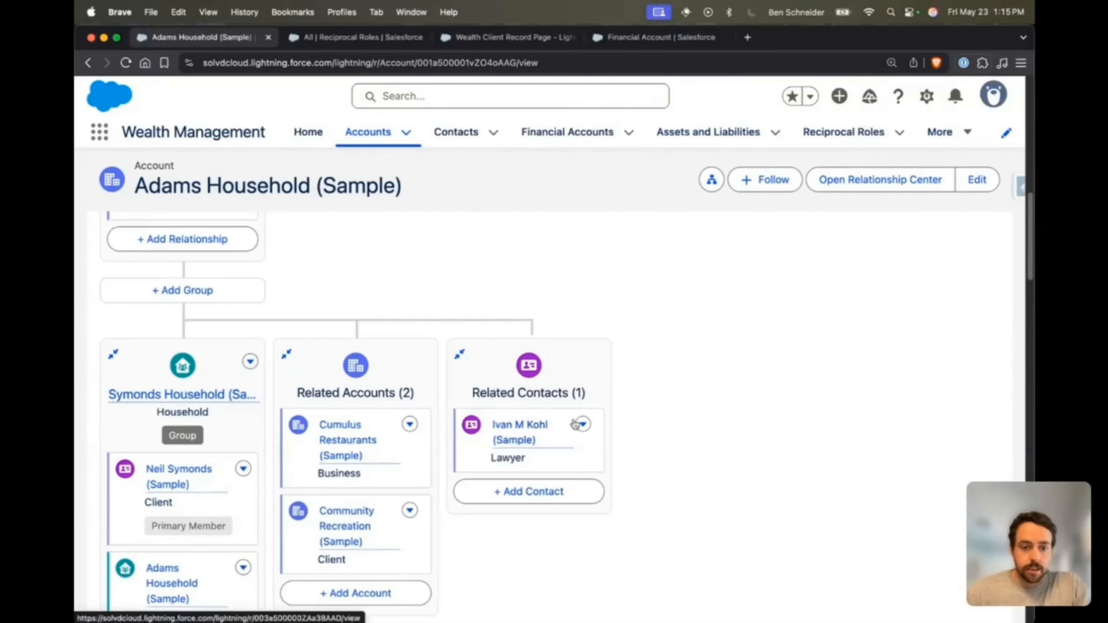
# Open the lawyer's contact relationship for editing, search the Related Role for "lawy" and pick Lawyer, and cancel without saving.
pyautogui.click(582, 423)
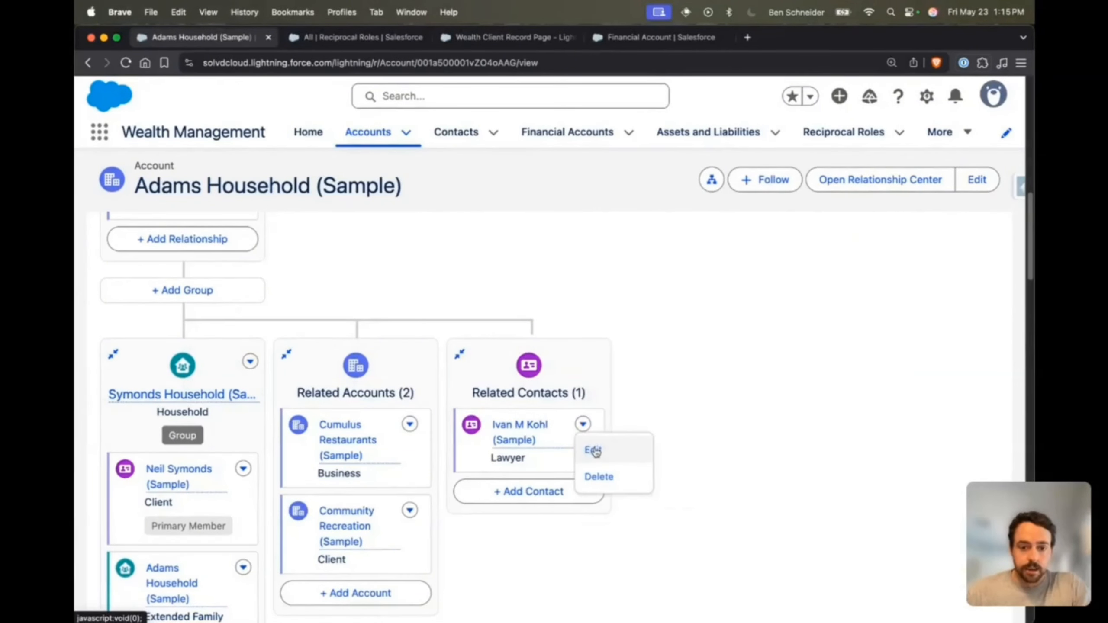
pyautogui.click(593, 450)
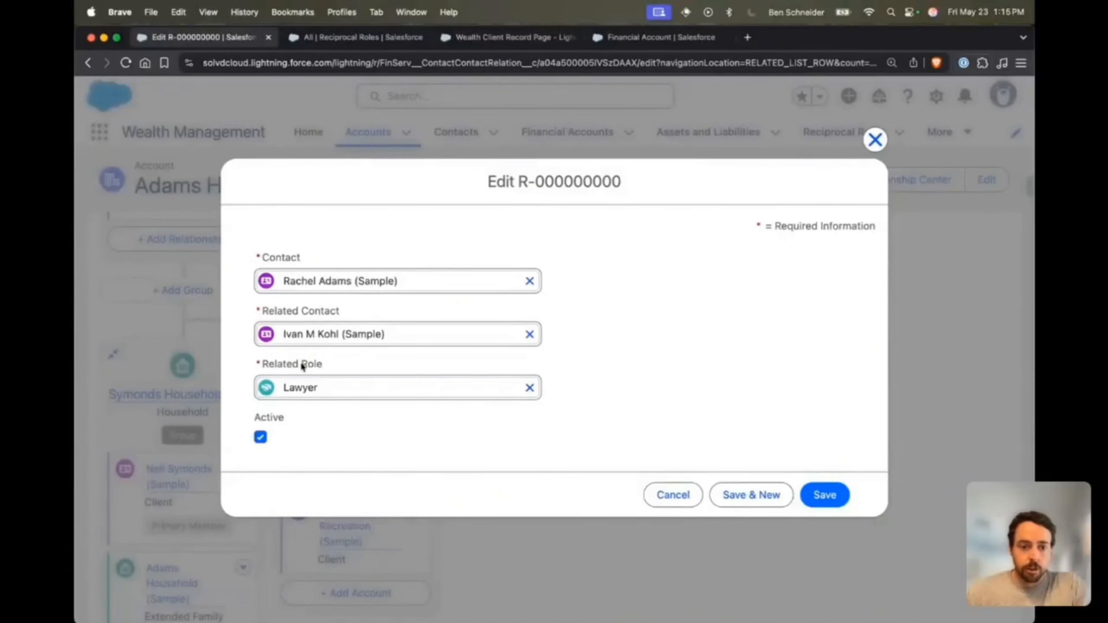
pyautogui.click(529, 387)
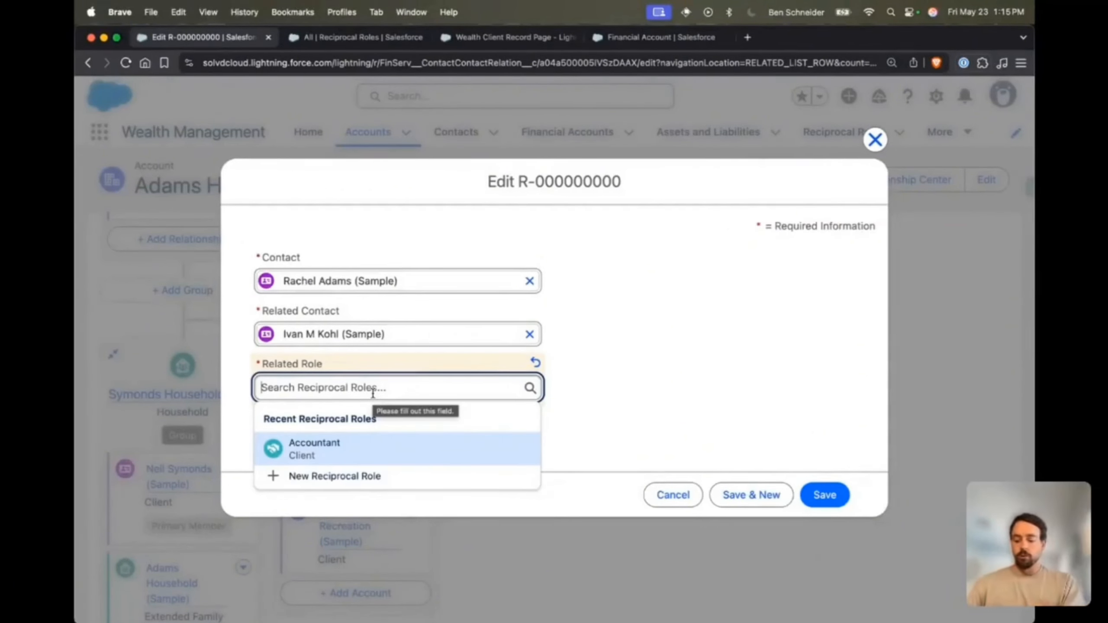
pyautogui.write('lawy')
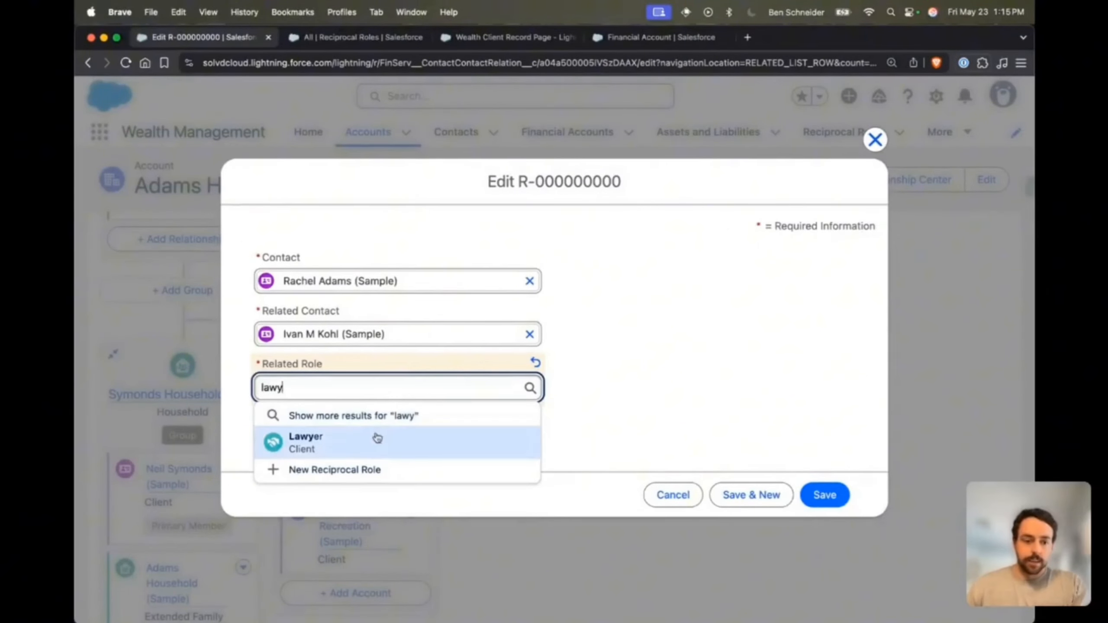
pyautogui.click(375, 438)
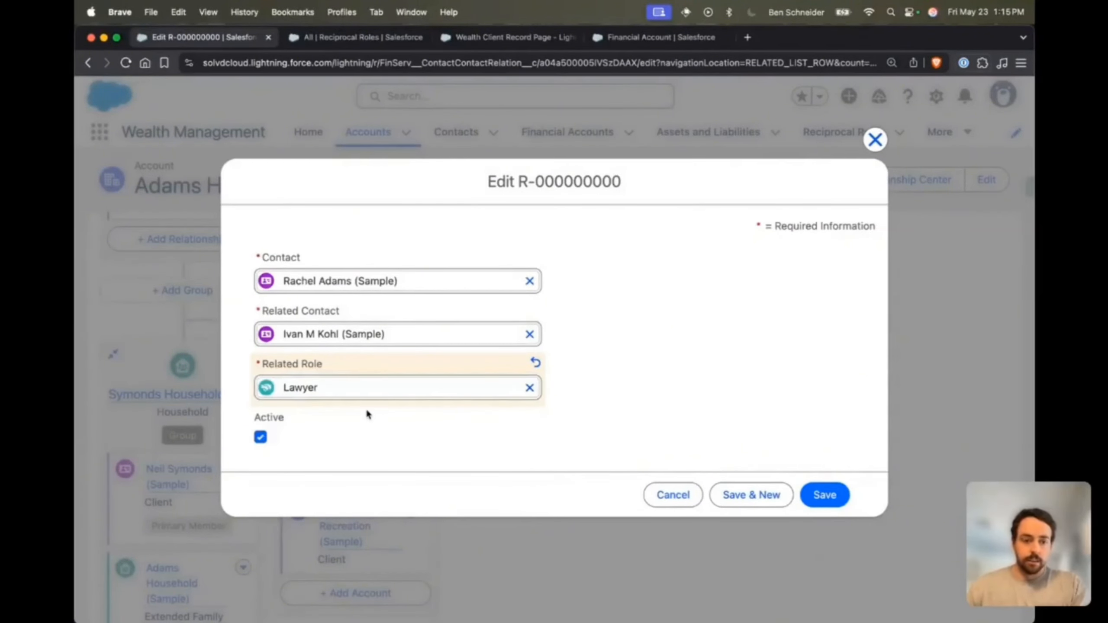
pyautogui.click(672, 495)
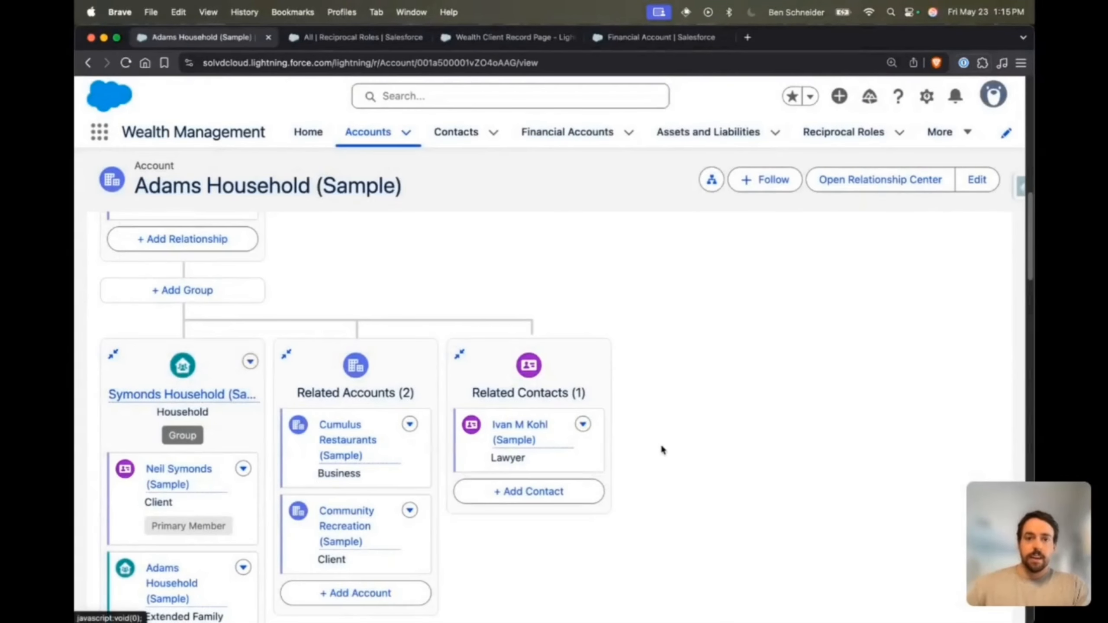